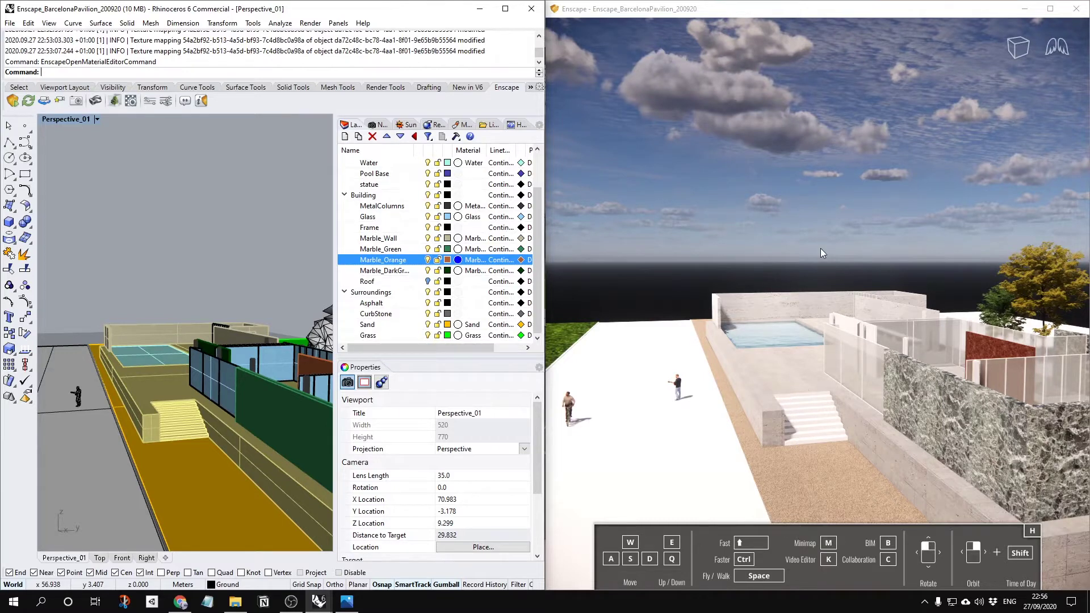
Orbit the Enscape view to the front of the pavilion, adjust the time of day and hide the navigation help.
right_drag(670, 380, 714, 259)
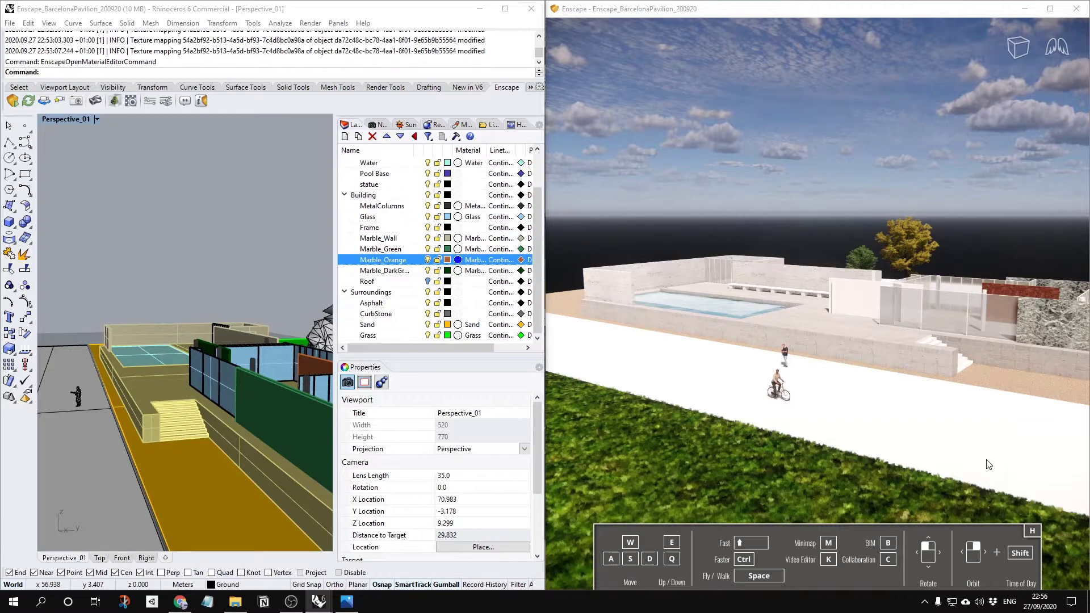
shift+right_drag(978, 387, 1004, 429)
key(h)
shift+right_drag(789, 435, 859, 431)
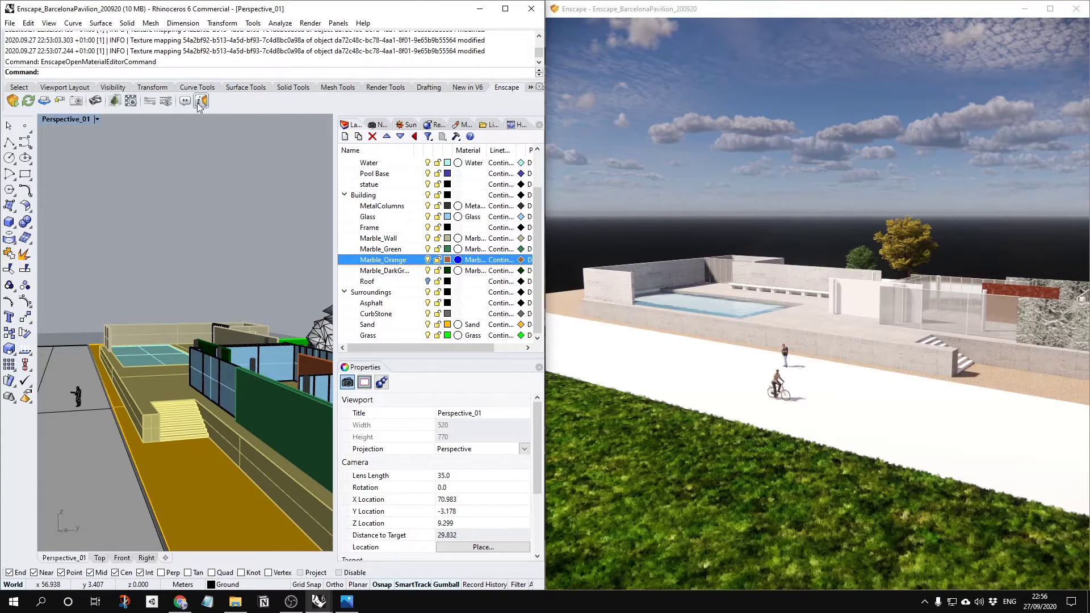
Show Rhino's Sun options beside the Enscape view and turn the sun on.
click(377, 88)
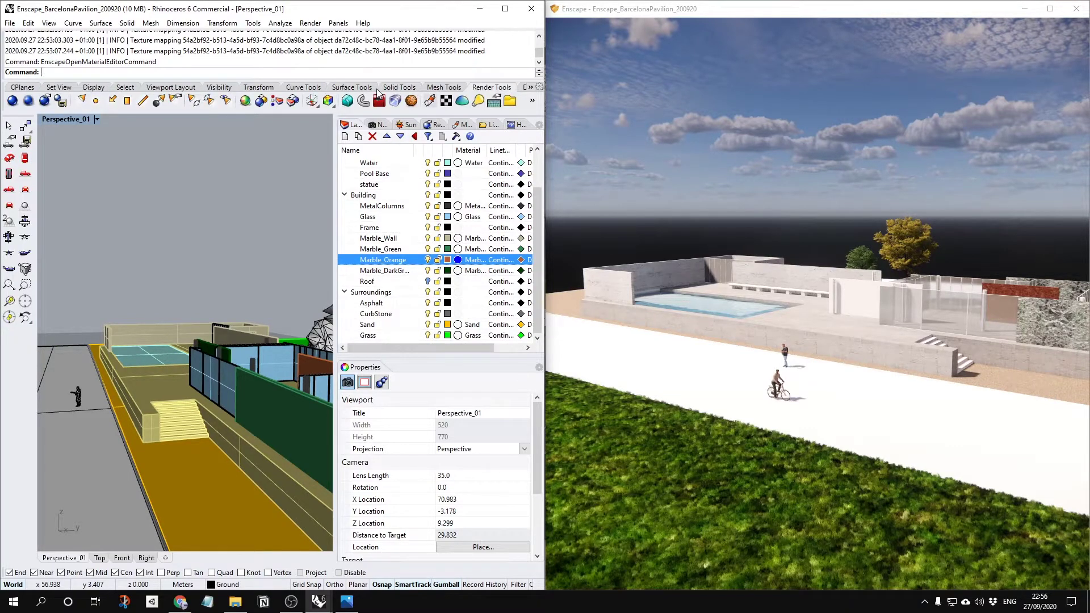
click(505, 9)
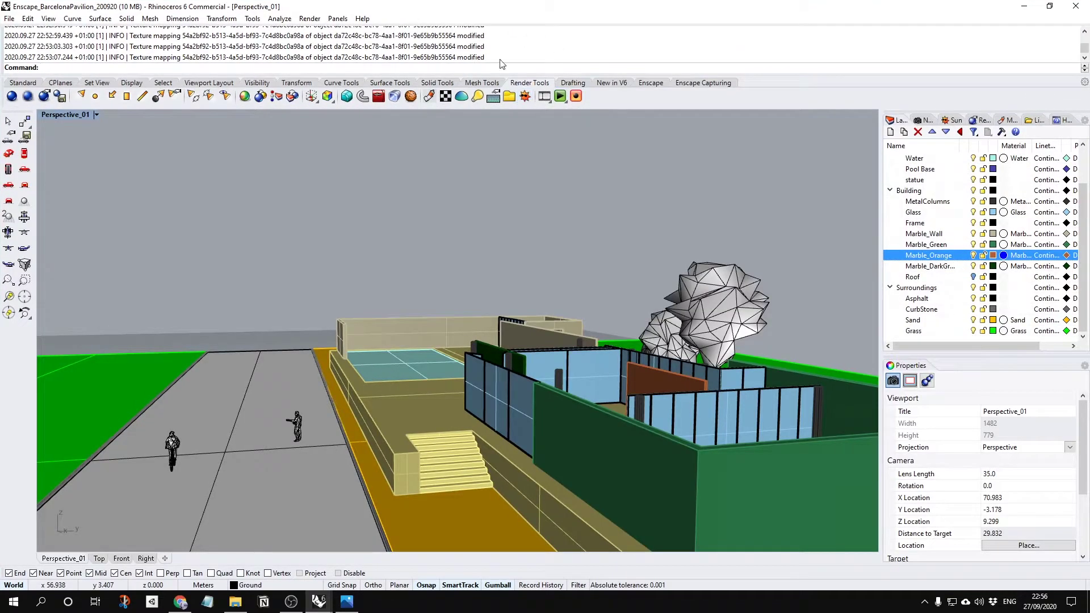
click(526, 96)
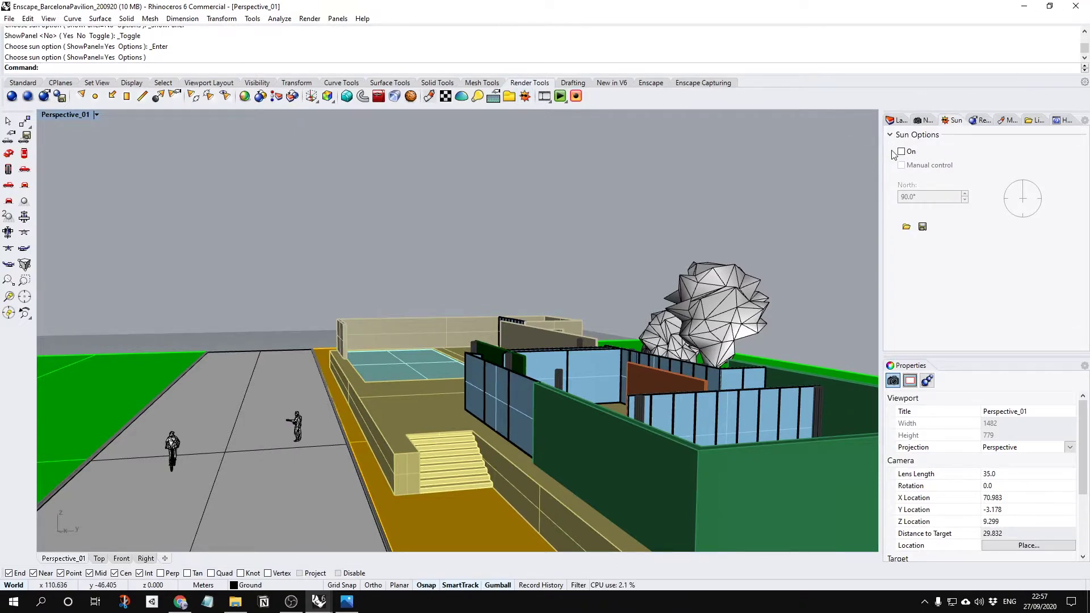
click(1049, 7)
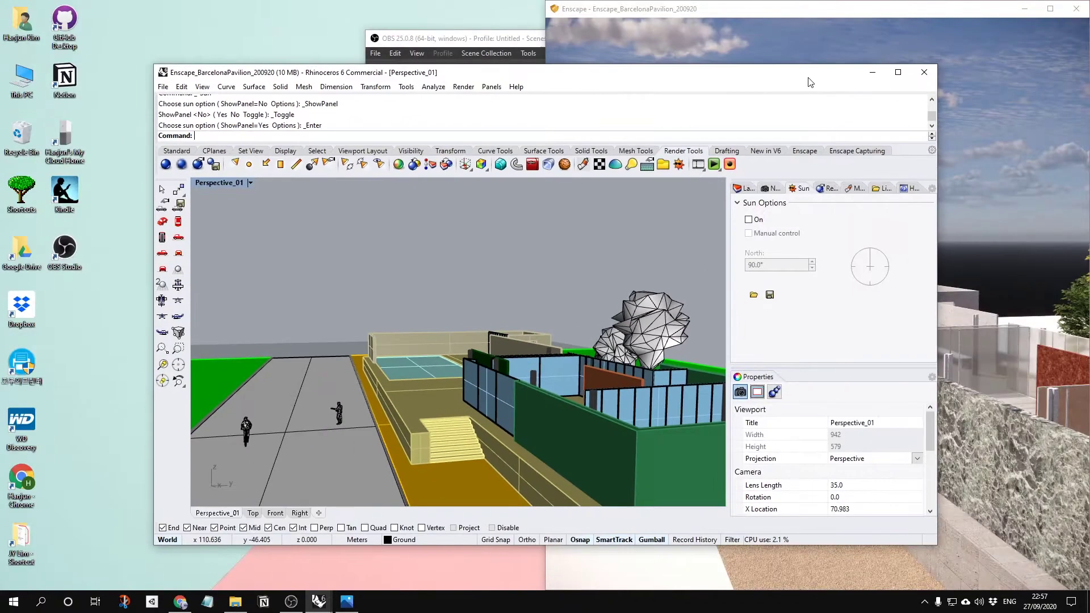
drag(740, 44, 315, 105)
key(super+Left)
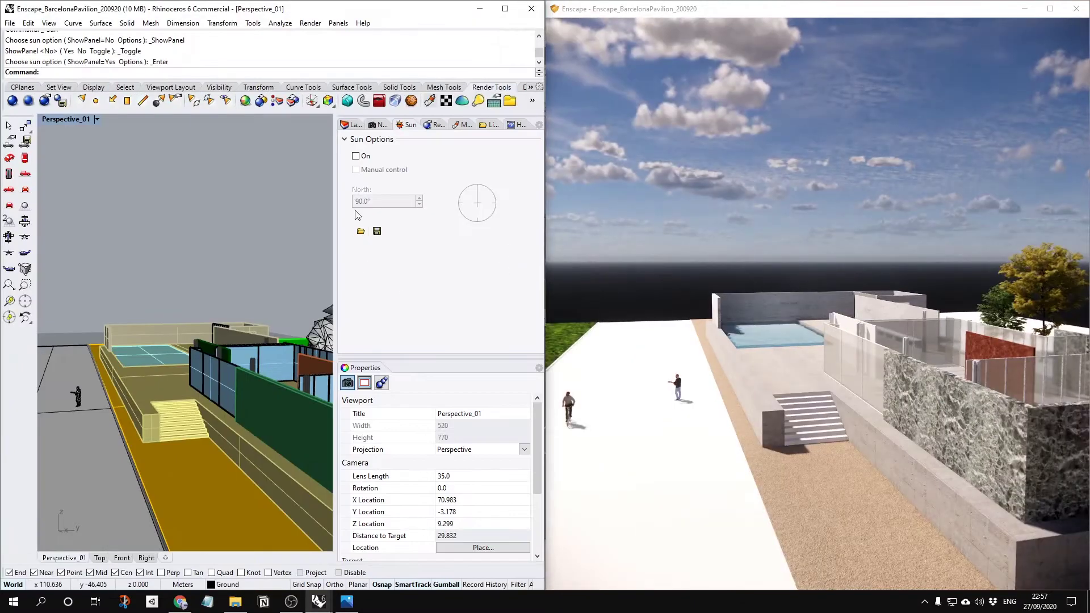
click(356, 157)
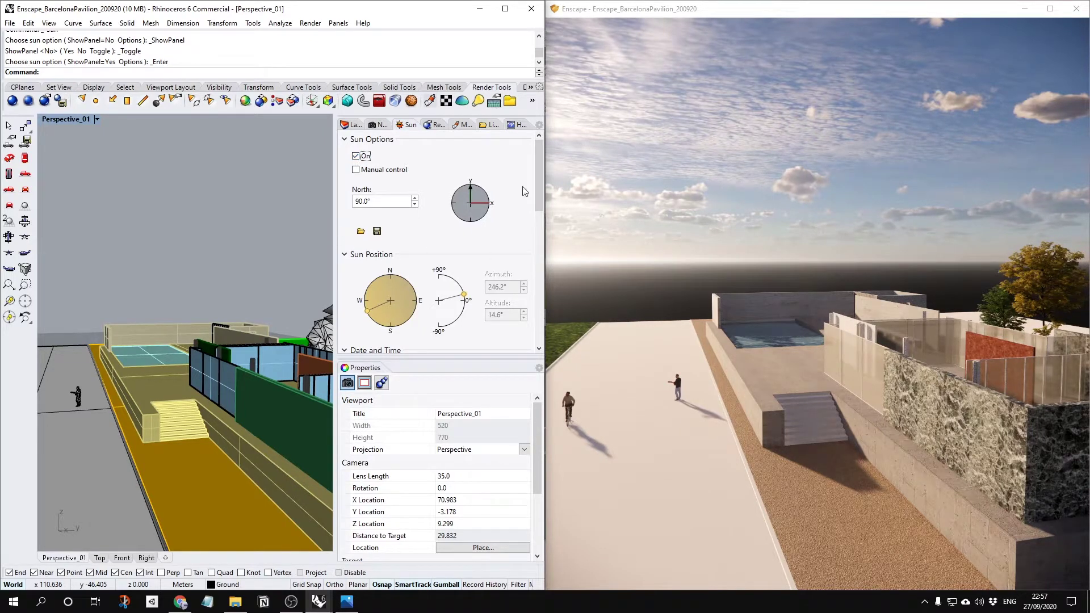
Go through the sun's date, time and location settings and try shifting the lighting to a low sun.
mouse_move(537, 185)
mouse_down()
mouse_move(537, 234)
mouse_move(537, 185)
mouse_up()
drag(539, 175, 537, 228)
mouse_move(362, 213)
mouse_down()
mouse_move(395, 211)
mouse_move(419, 241)
mouse_move(388, 245)
mouse_up()
drag(541, 229, 409, 263)
drag(472, 213, 442, 264)
scroll(436, 255, down, 3)
scroll(434, 248, up, 1)
drag(427, 226, 429, 164)
click(432, 199)
Search the sun locations for "los", choose Los Angeles, CA, USA, and try switching to the present location.
click(441, 332)
text(los)
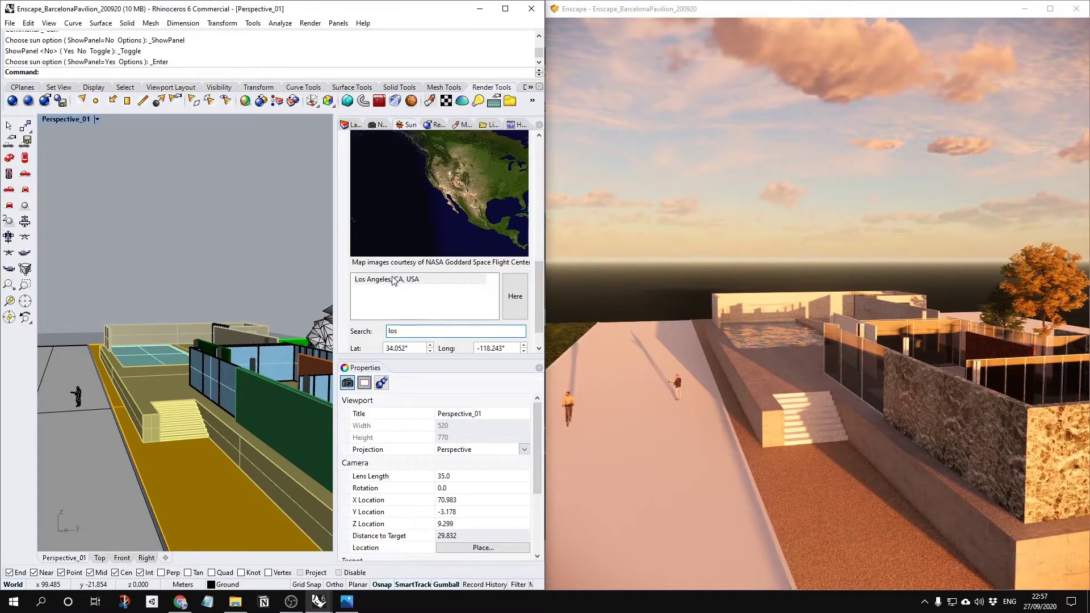
click(394, 280)
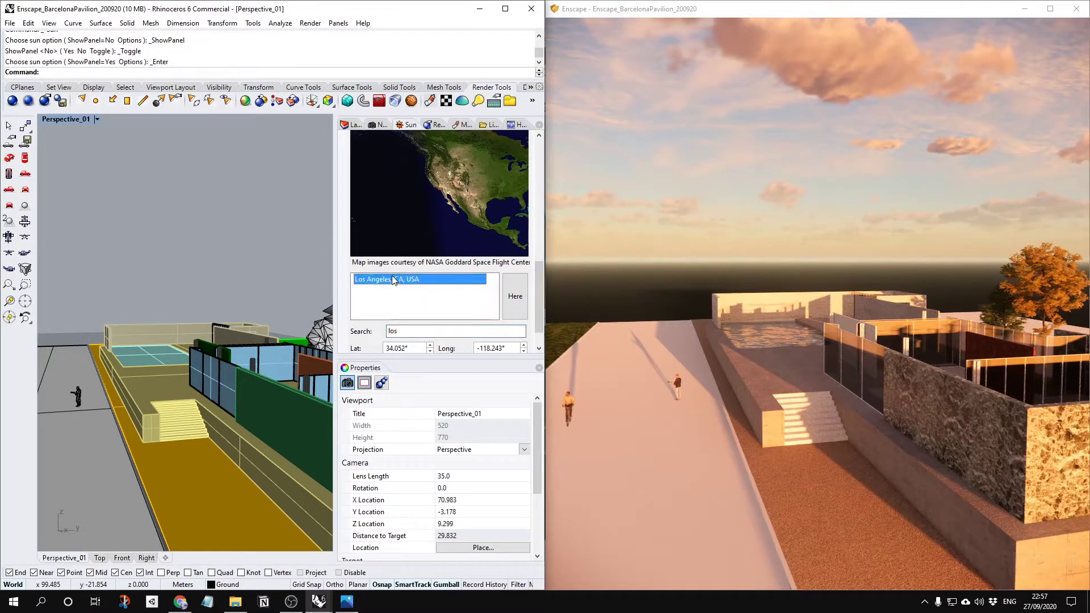
click(523, 300)
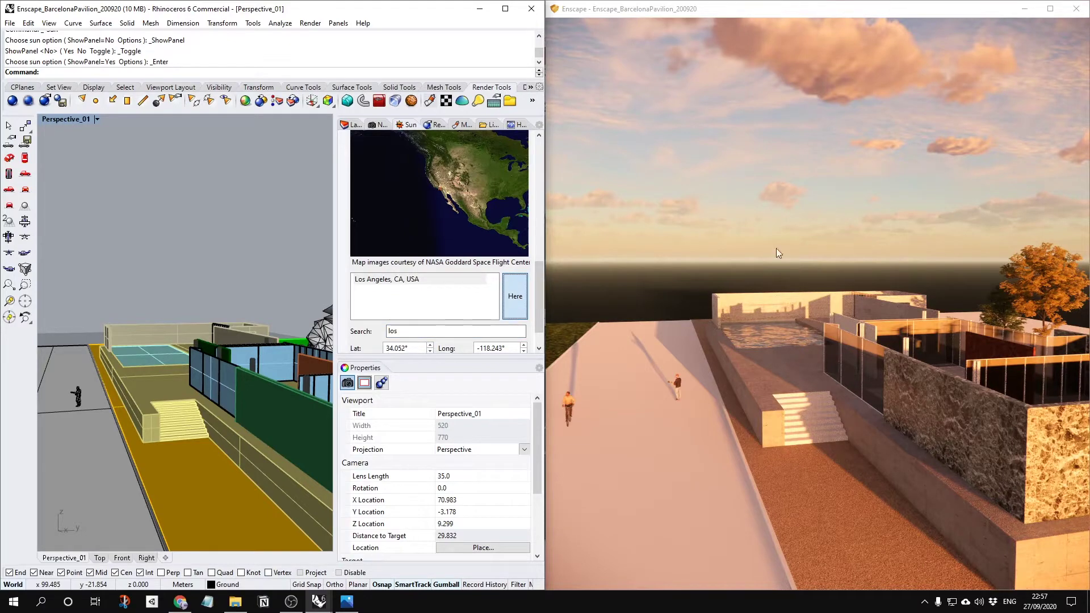
mouse_move(659, 387)
mouse_down()
mouse_move(852, 387)
mouse_move(886, 414)
mouse_move(656, 380)
mouse_up()
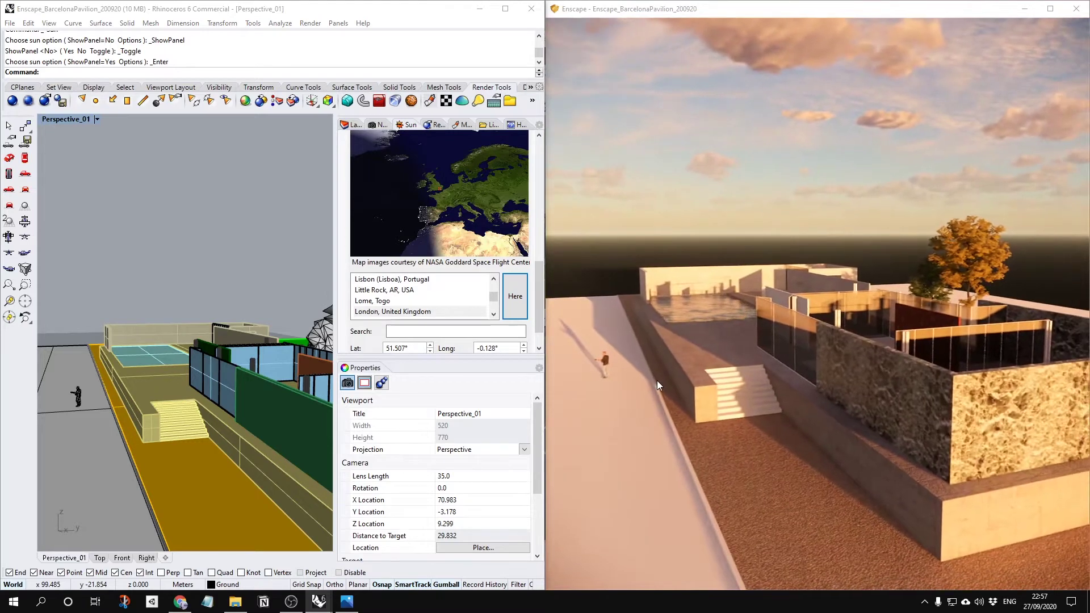
Set the sun's location to Los Angeles, CA, USA.
click(411, 333)
text(los)
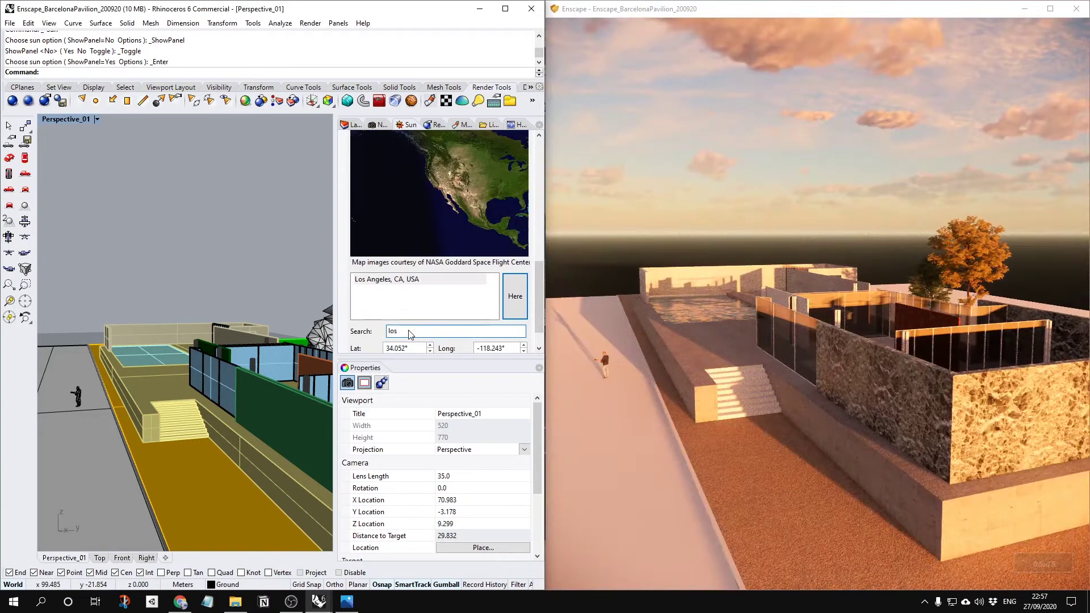
click(412, 286)
Set the sun's date to 18/03/2000 and its time to about 15:00.
drag(613, 363, 536, 189)
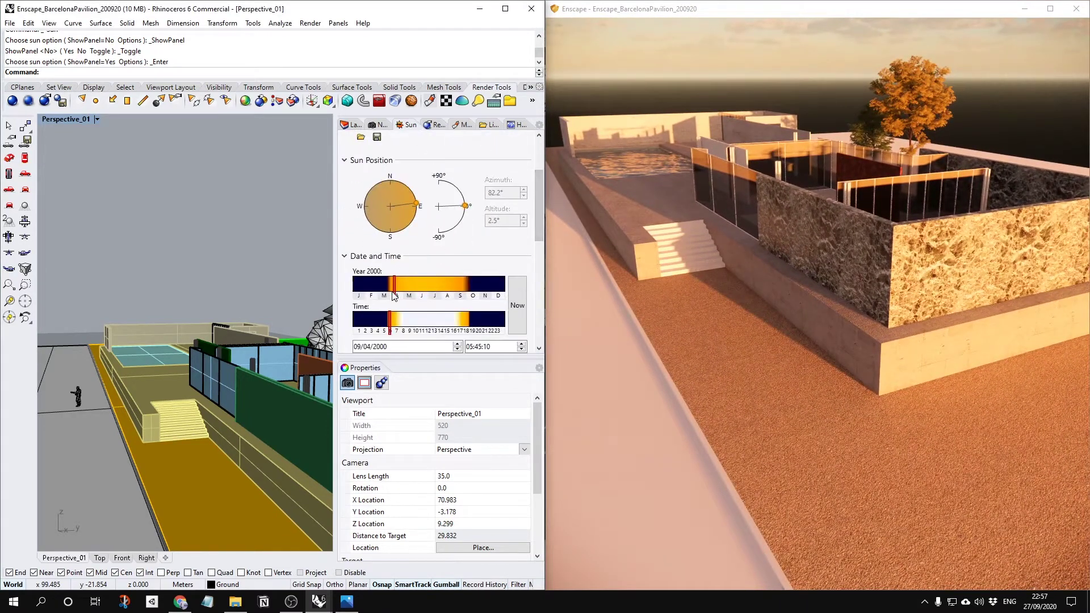
mouse_move(394, 289)
mouse_down()
mouse_move(456, 293)
mouse_move(412, 297)
mouse_move(451, 325)
mouse_move(366, 320)
mouse_move(438, 328)
mouse_up()
mouse_move(430, 286)
mouse_down()
mouse_move(372, 289)
mouse_move(386, 290)
mouse_up()
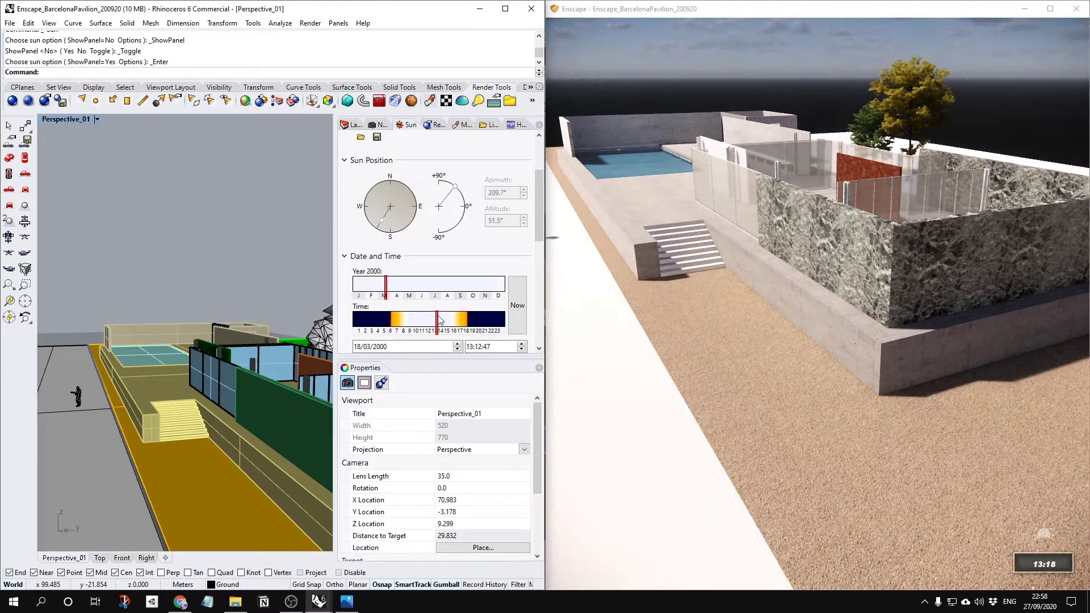
drag(435, 315, 448, 318)
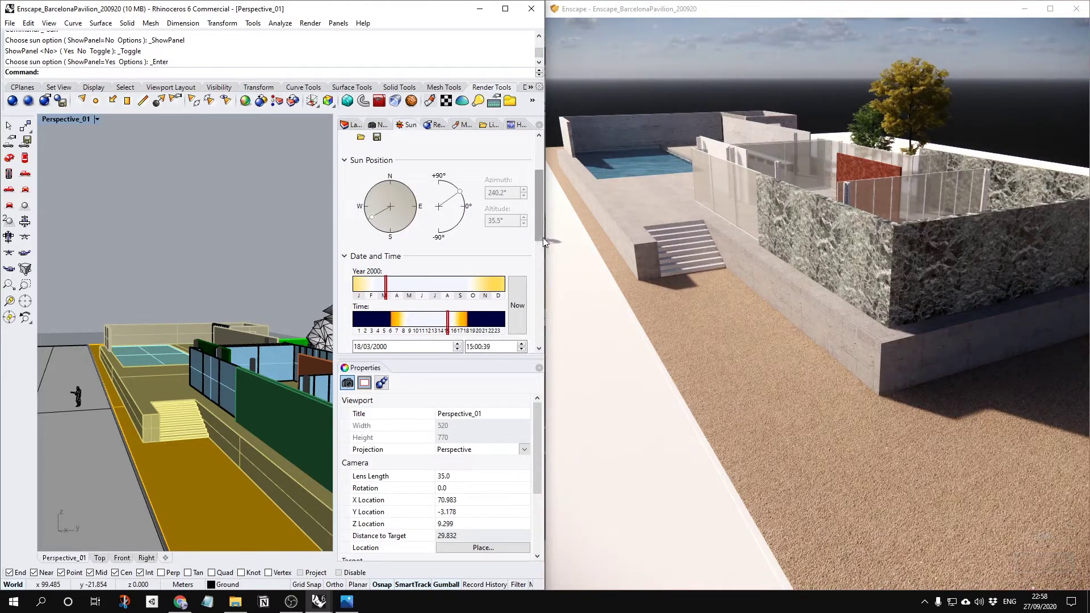
Rotate the sun's north direction to try other shadow orientations, ending at about 78.7°.
drag(540, 225, 543, 199)
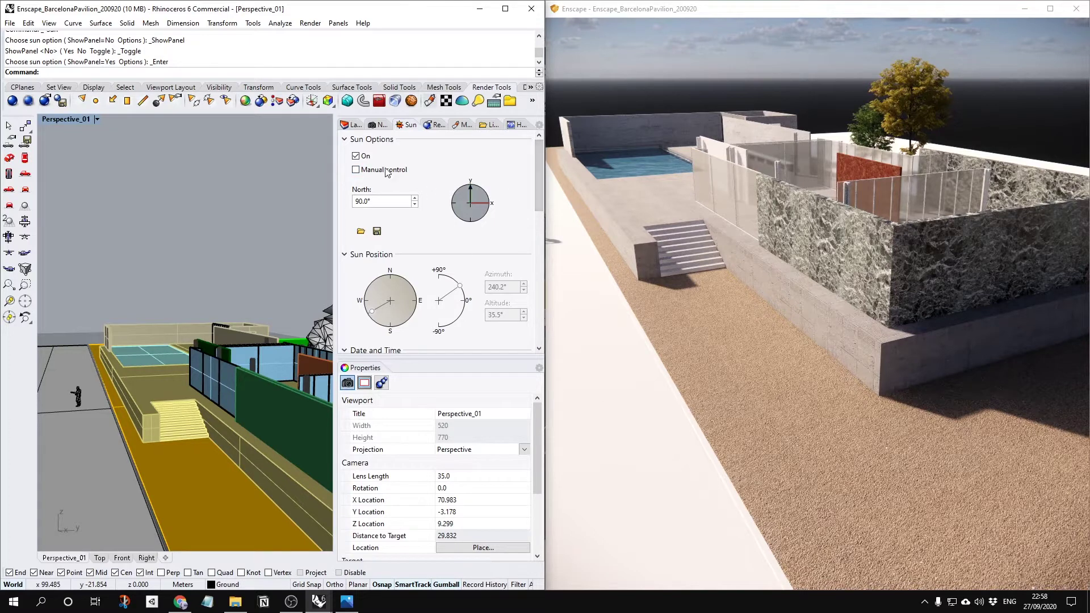
right_drag(683, 354, 698, 349)
scroll(697, 349, down, 5)
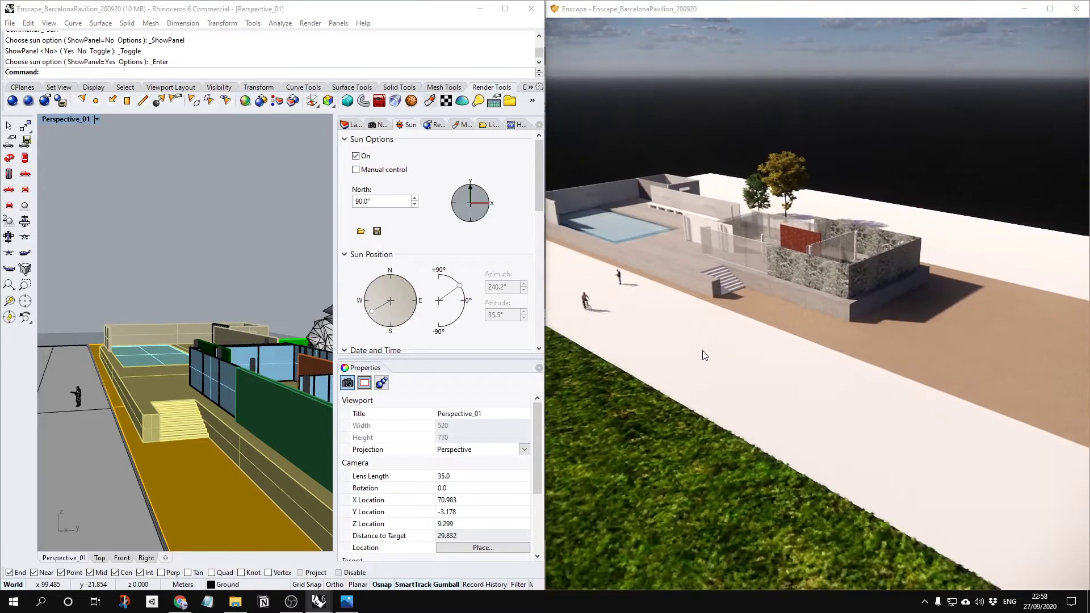
drag(471, 192, 453, 206)
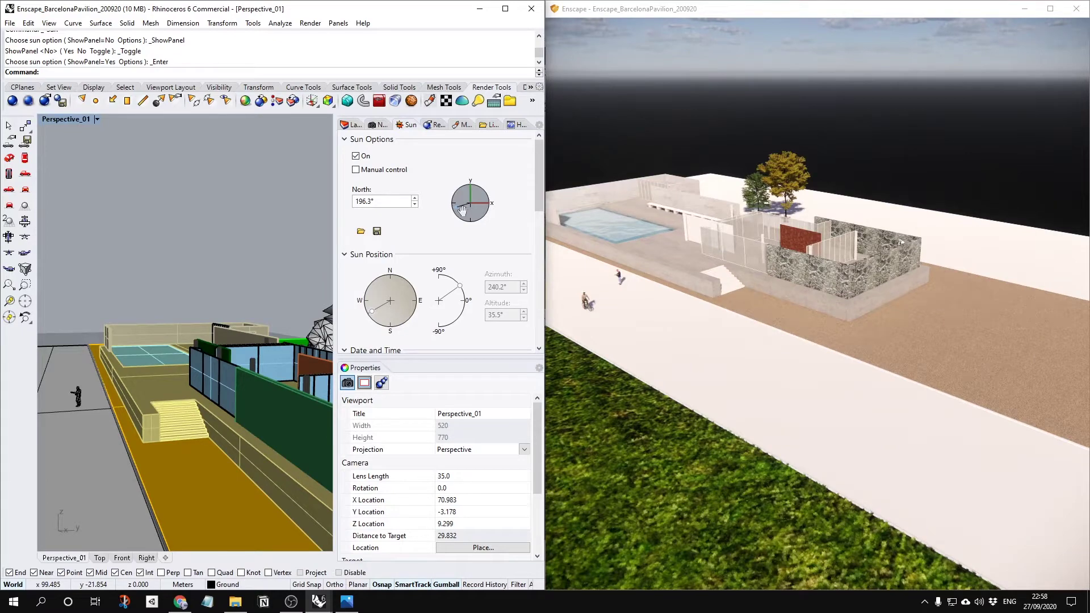
drag(461, 209, 475, 187)
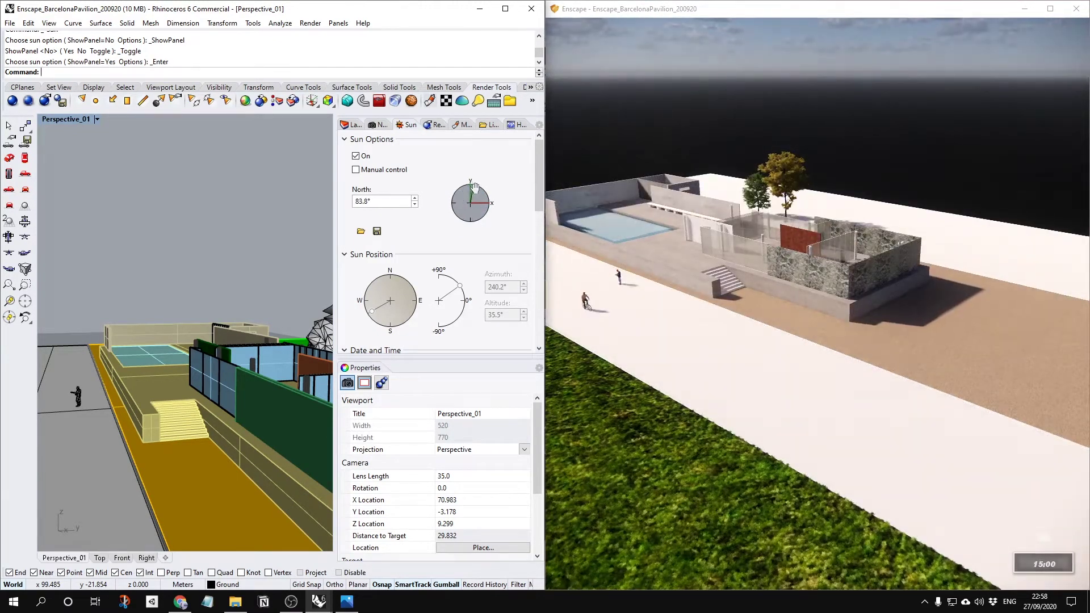
Try manual sun control with an azimuth of about 51.7° and altitude of about 55.6°, and switch manual control off again.
click(356, 170)
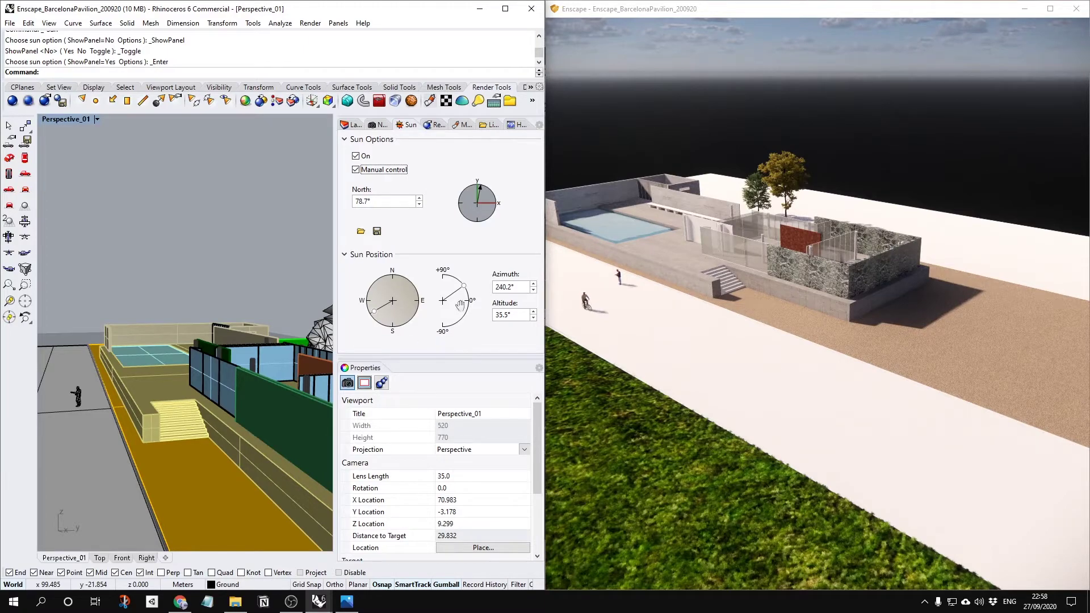
drag(464, 287, 461, 282)
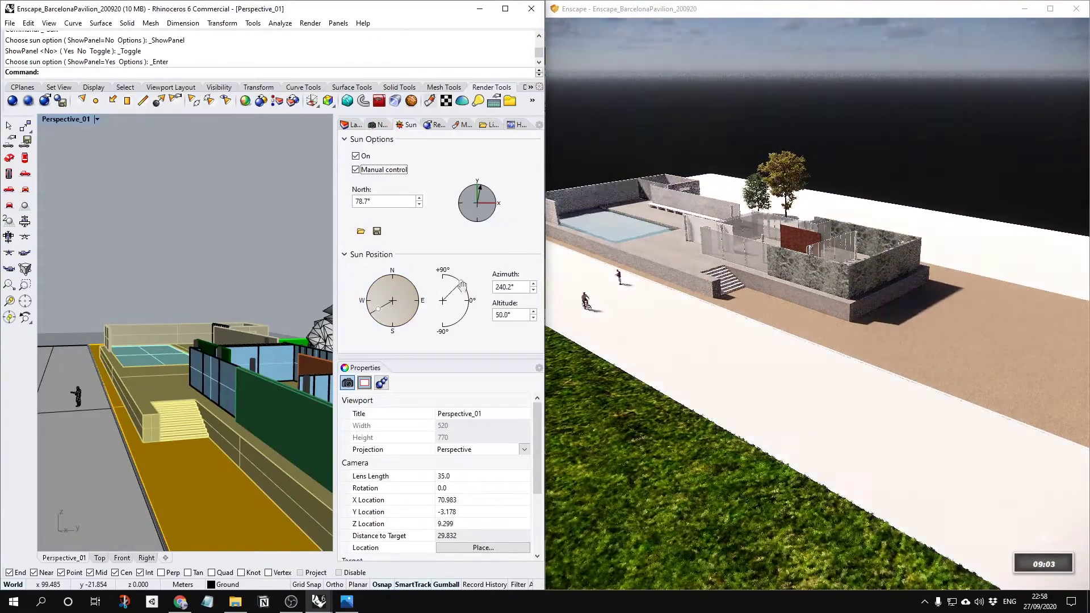
drag(377, 311, 385, 284)
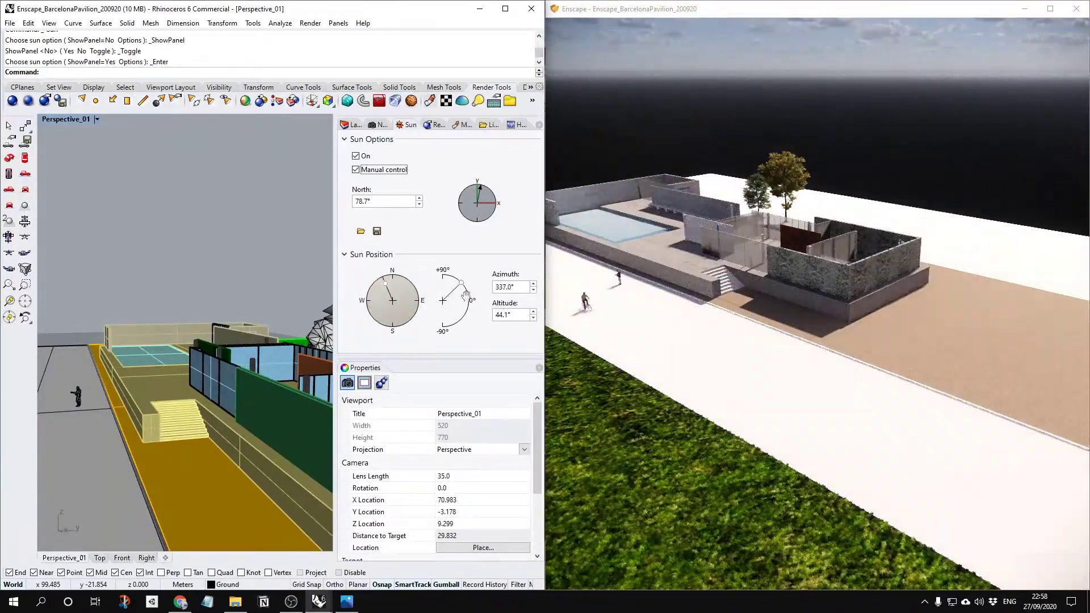
drag(461, 283, 405, 293)
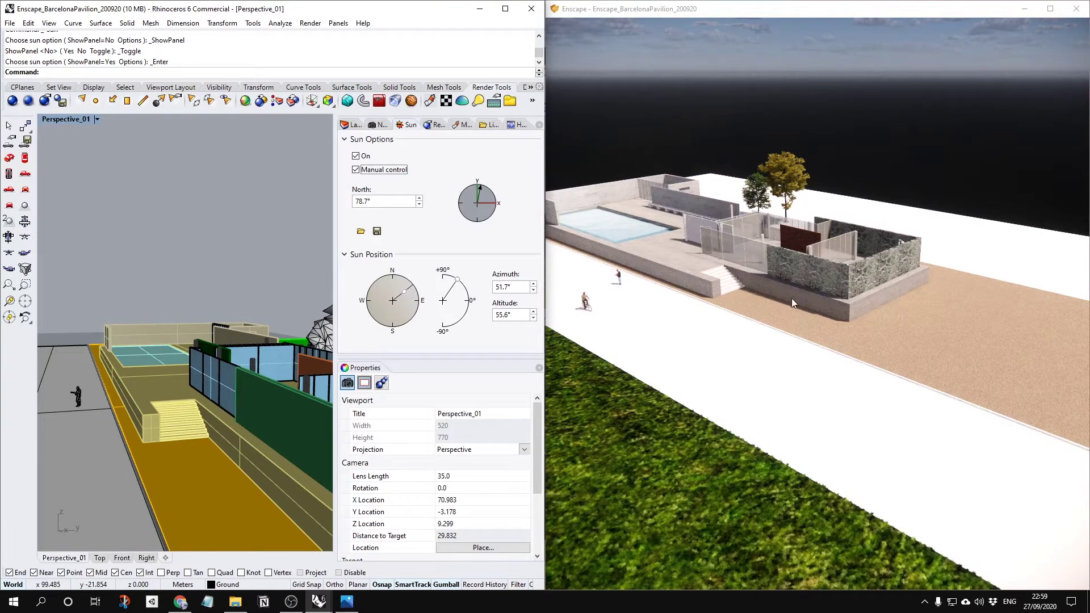
right_drag(809, 297, 755, 297)
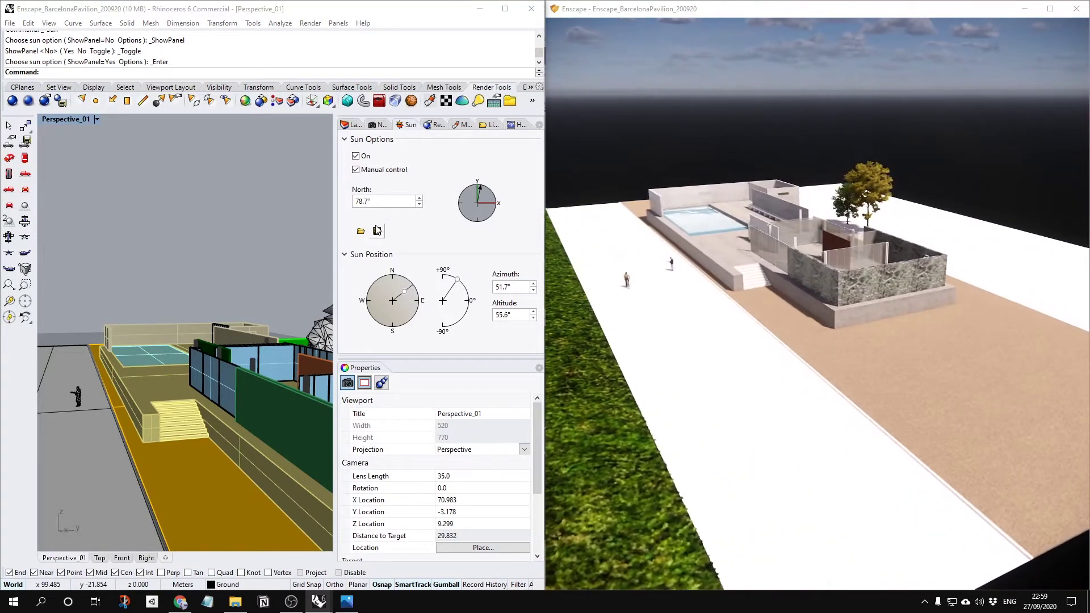
click(357, 170)
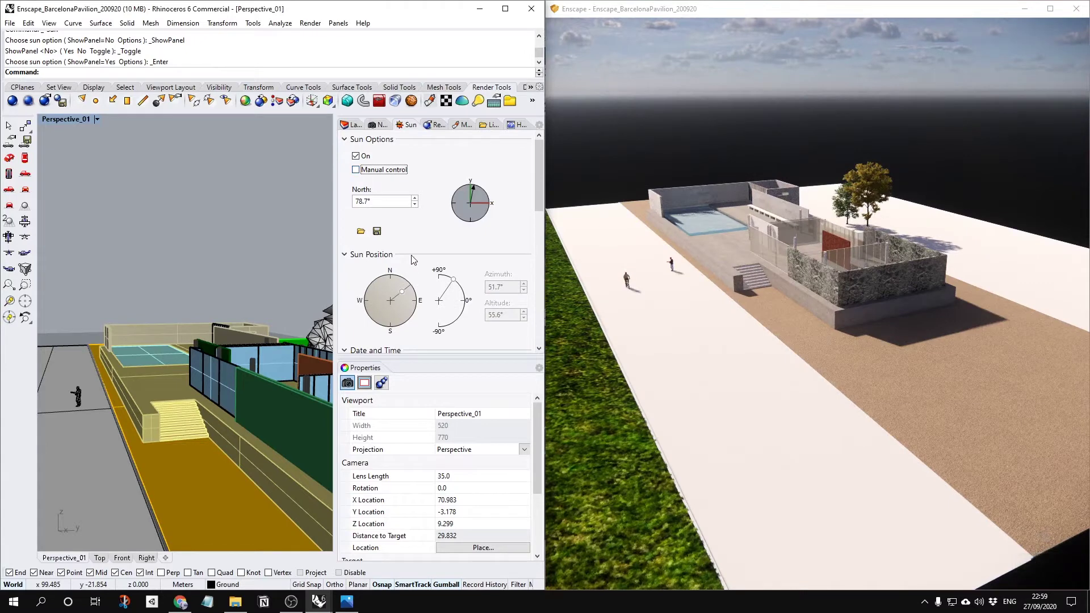
Rotate the sun's north direction to about 101.9° and move the time of day slightly later.
drag(477, 200, 482, 197)
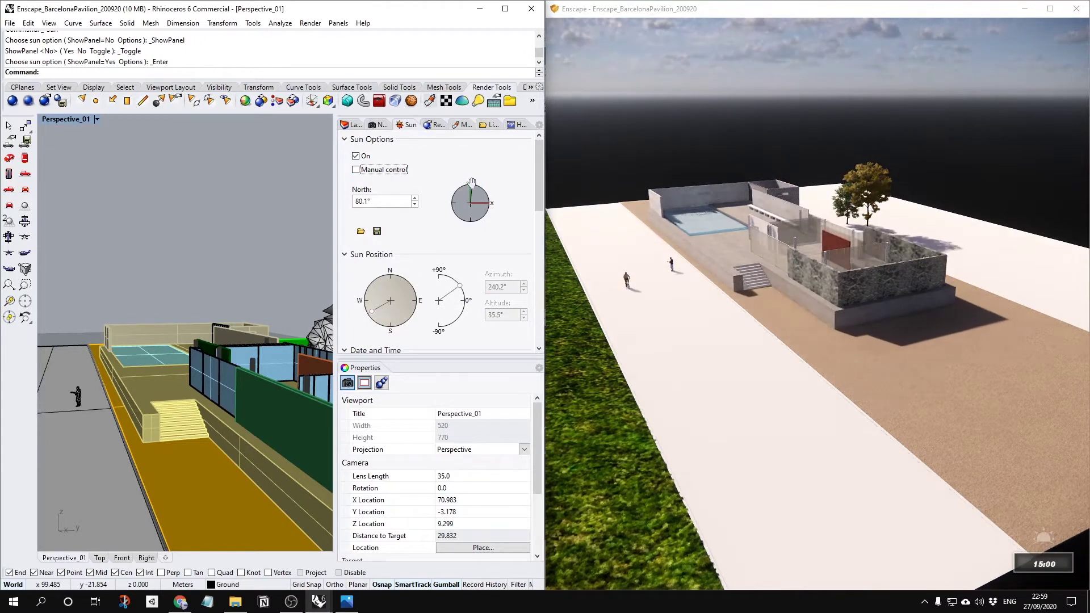
drag(472, 182, 459, 245)
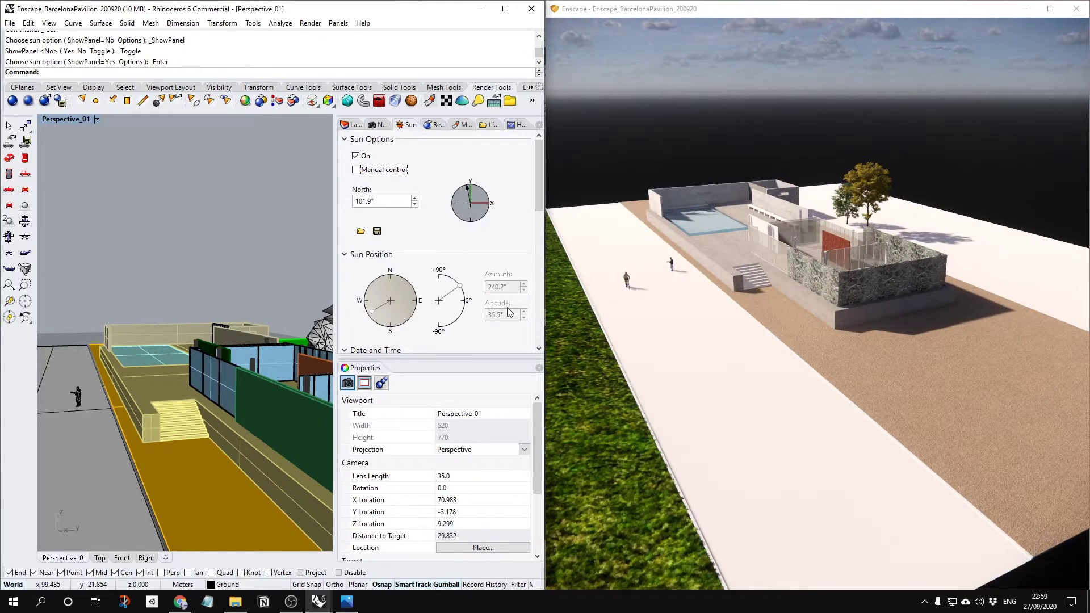
scroll(536, 206, down, 5)
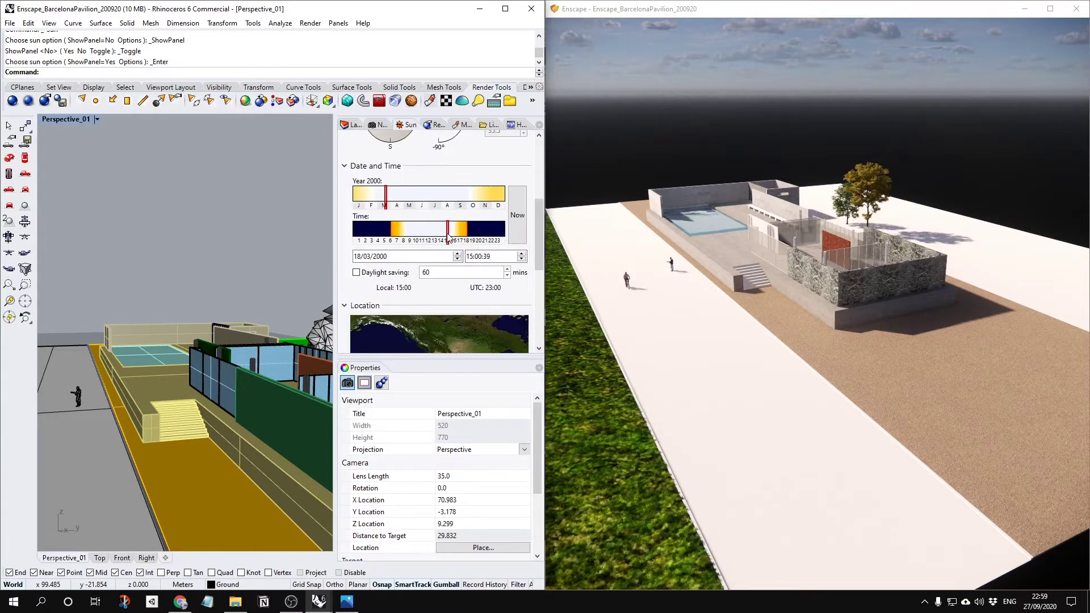
drag(448, 235, 454, 240)
drag(541, 238, 542, 173)
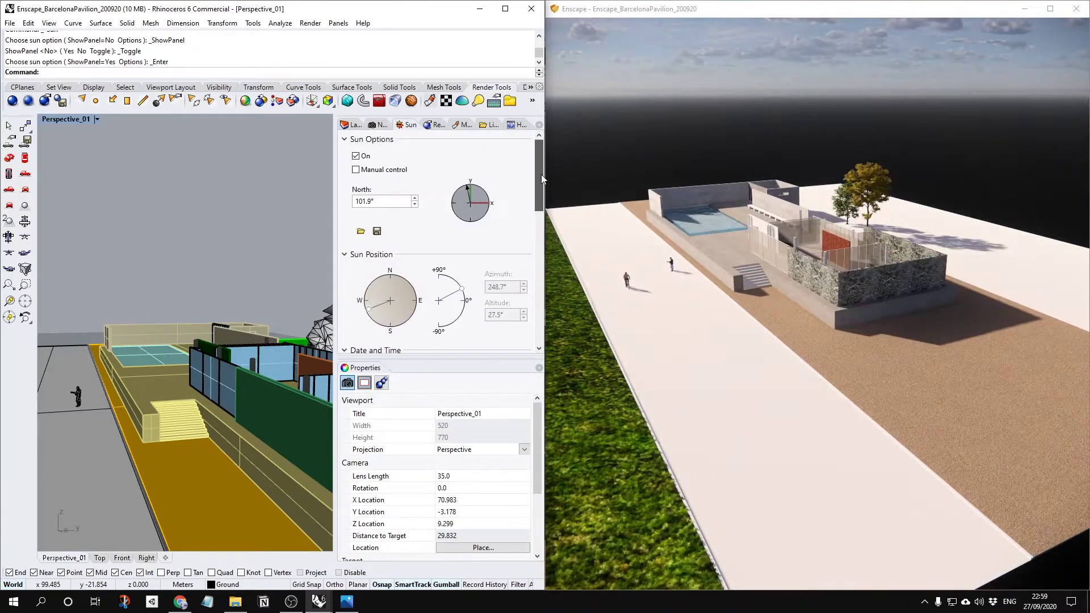
Save the sun settings as a Rhino Sun file named sun in the 202009_EnscapeTutorial folder.
right_drag(727, 288, 852, 301)
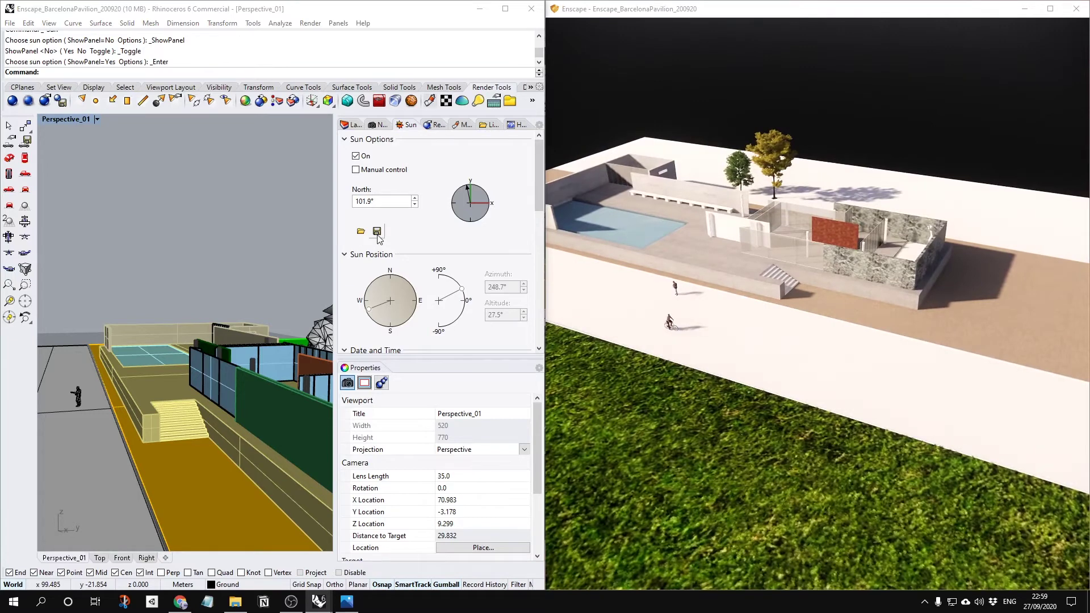
click(377, 233)
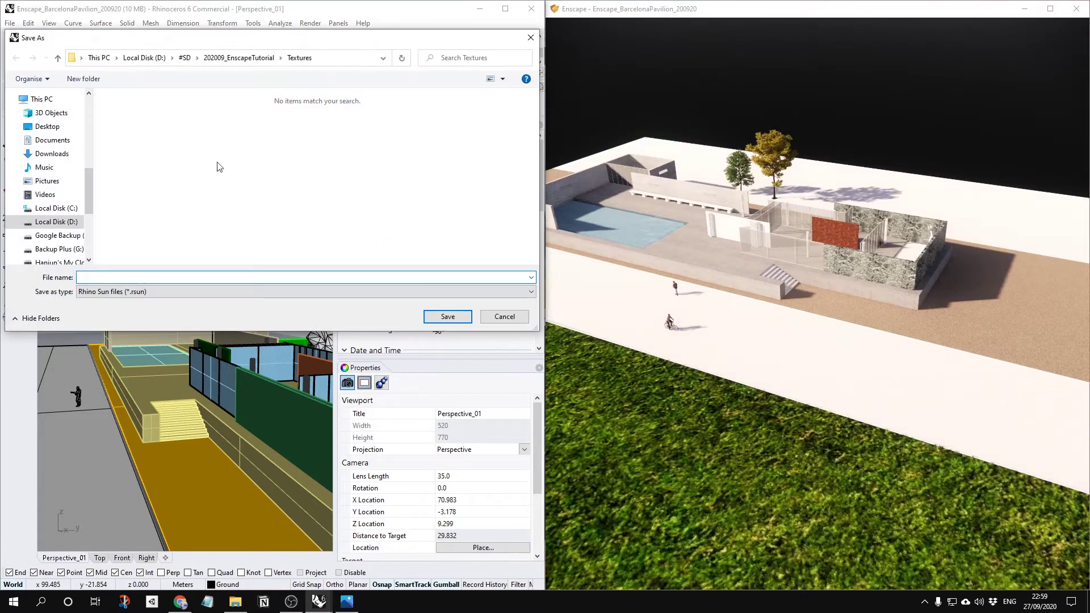
click(237, 57)
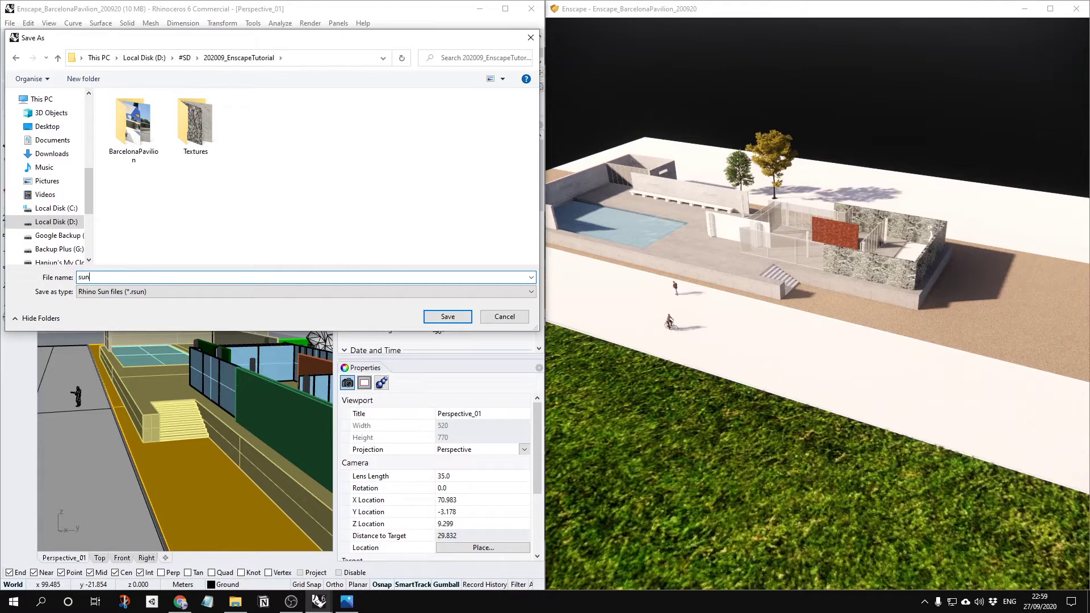
click(446, 316)
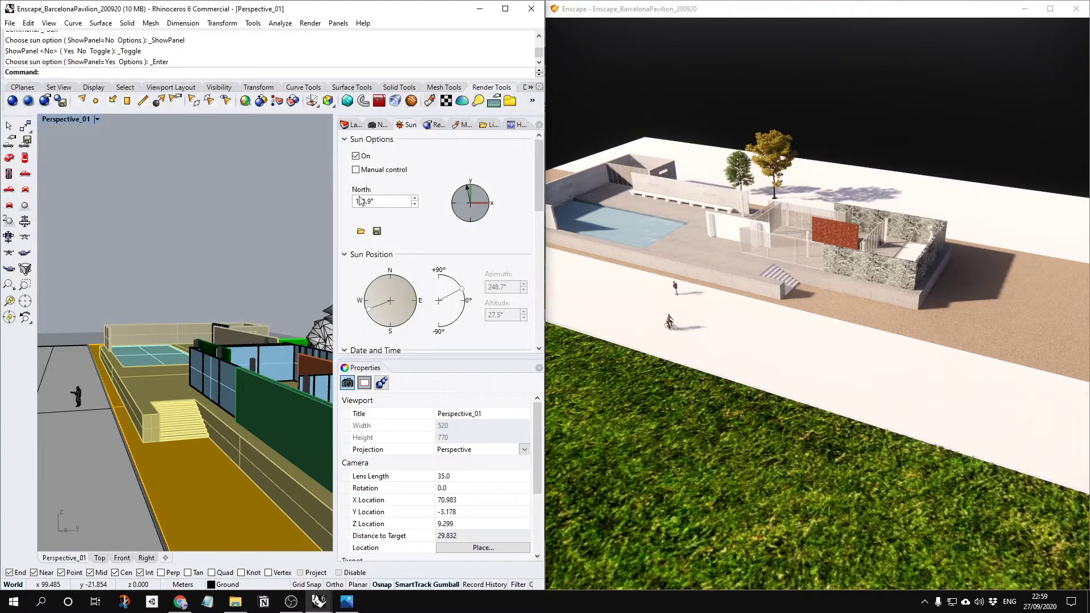
Try manual sun control with an azimuth of about 310.7°, an altitude of -90° and north at about 355.6°.
click(364, 171)
drag(369, 309, 373, 288)
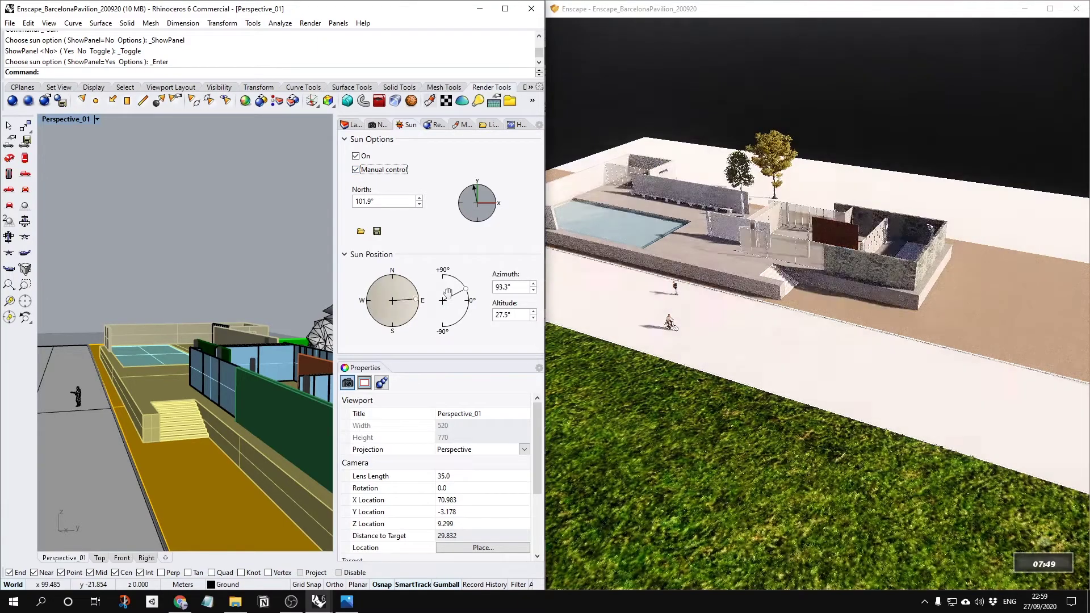
drag(466, 289, 443, 328)
click(475, 222)
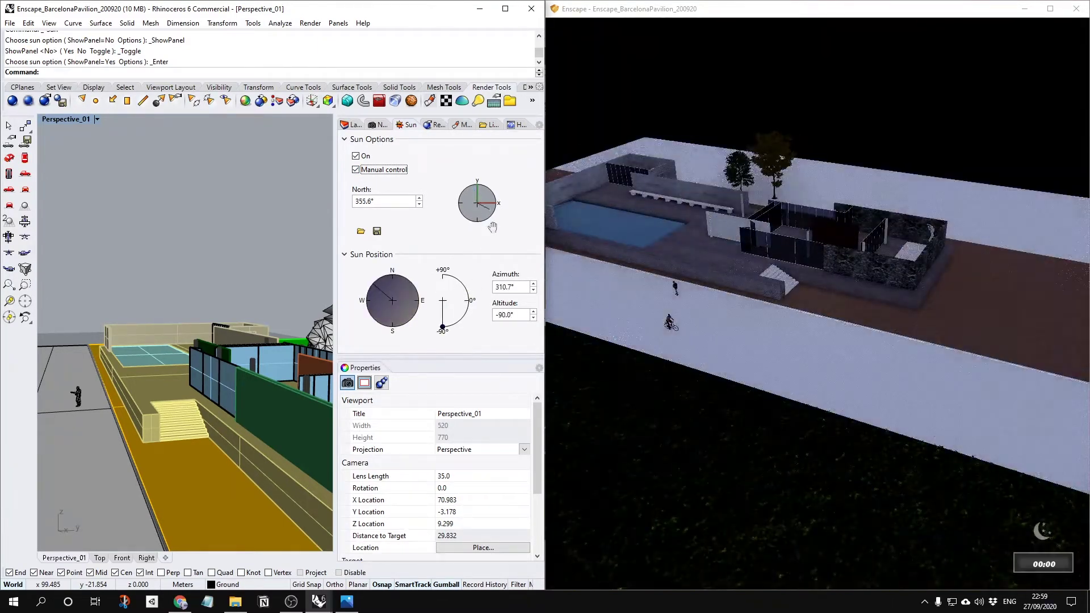
Restore the saved sun settings by opening the Rhino Sun file sun_01.rsun from the 202009_EnscapeTutorial folder.
click(360, 232)
click(262, 148)
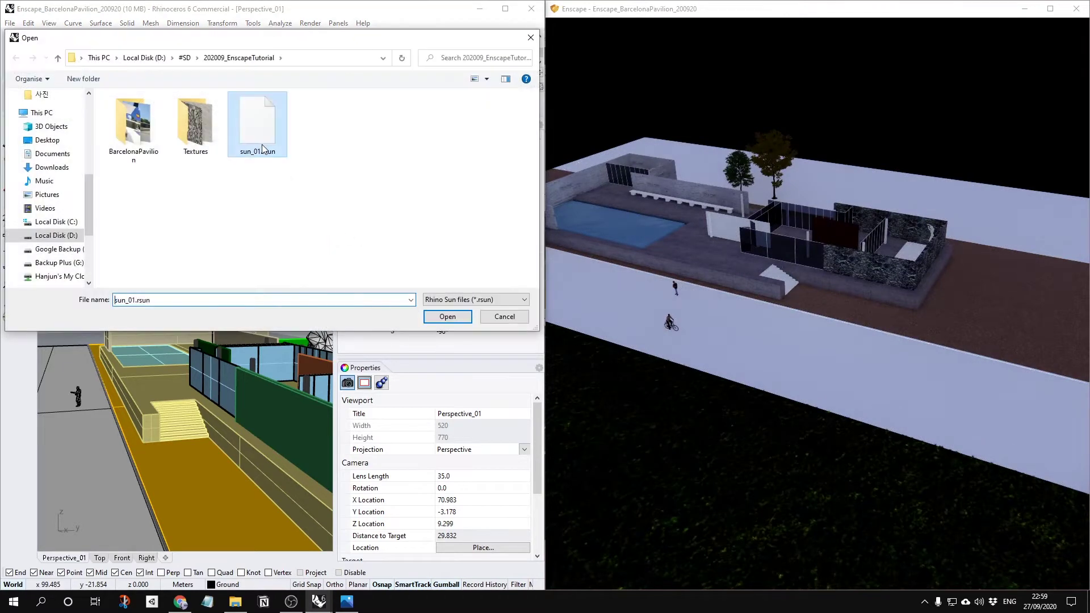
click(447, 318)
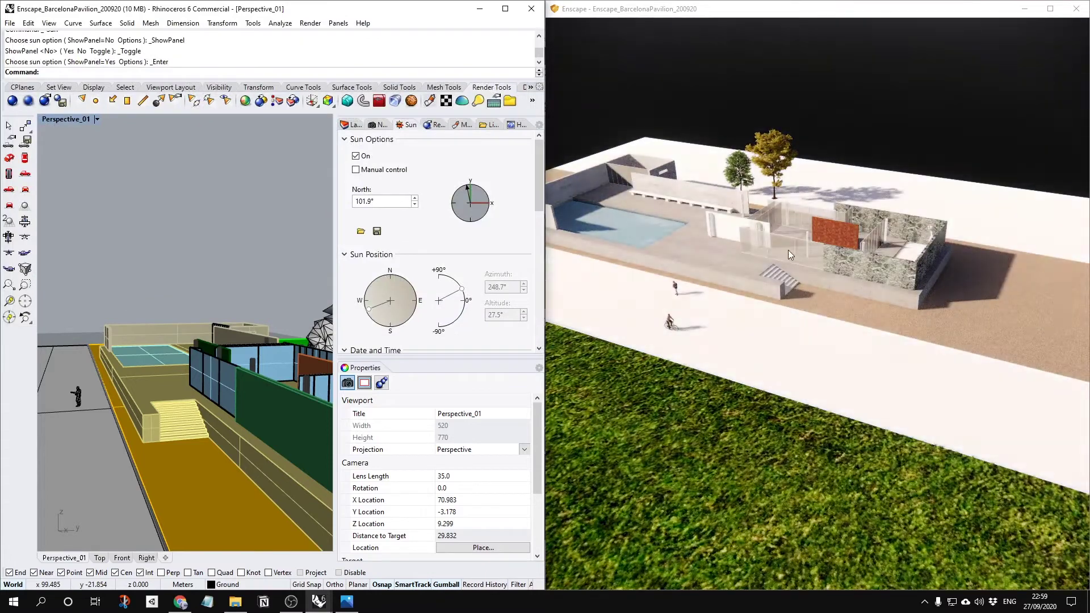
right_drag(624, 346, 863, 352)
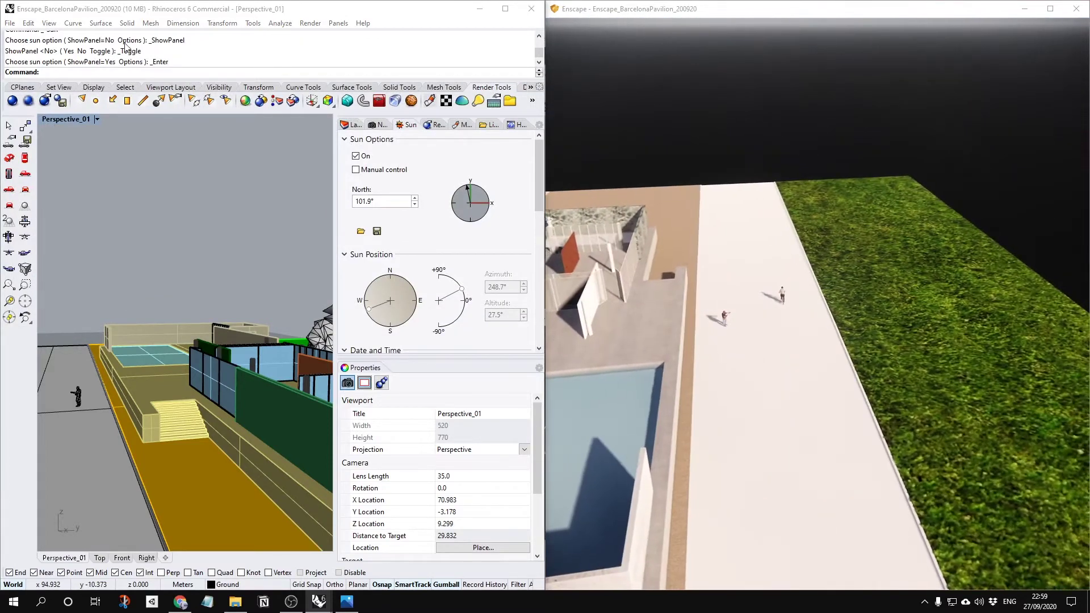
drag(537, 171, 540, 205)
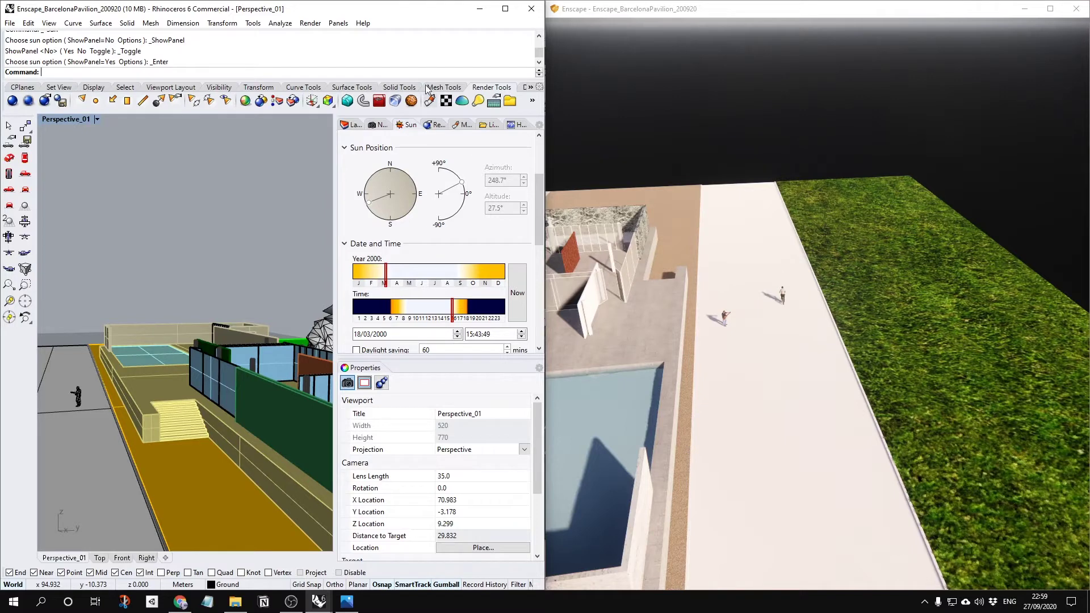
click(382, 126)
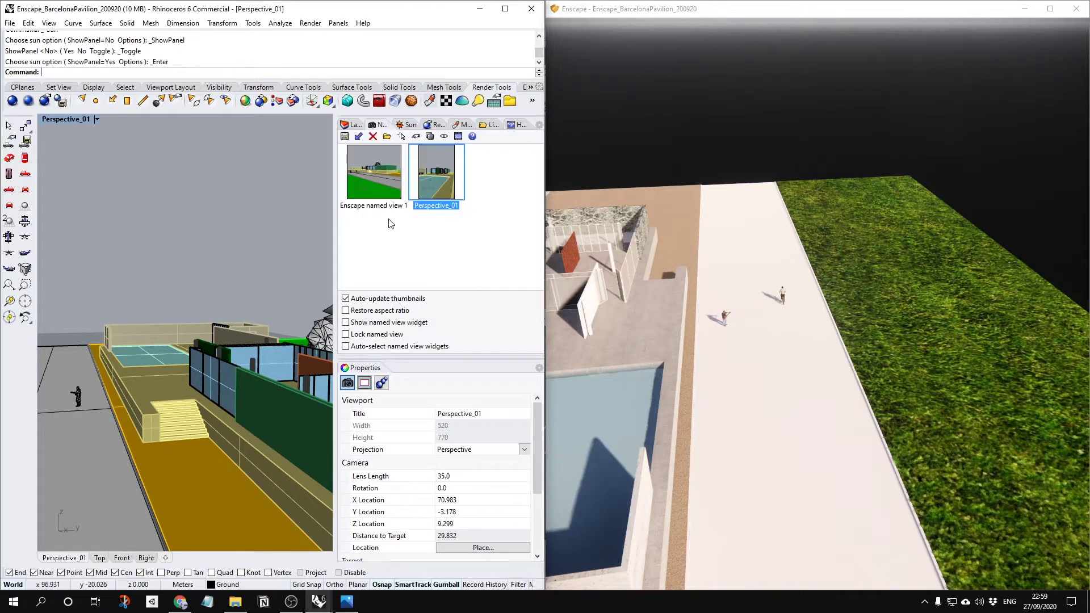
click(404, 125)
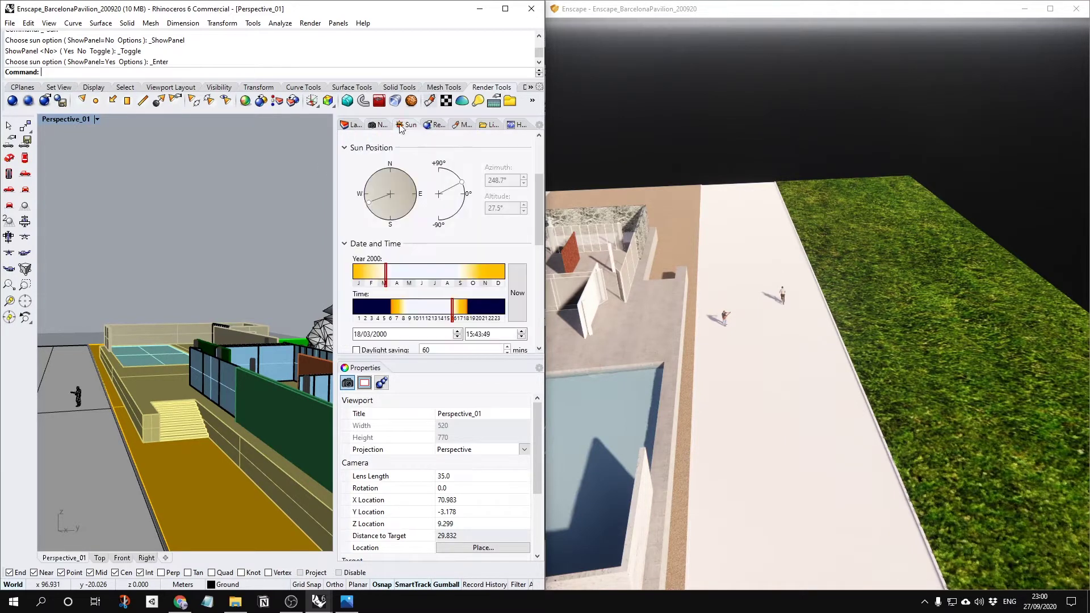
right_drag(699, 238, 867, 132)
Turn on the Roof layer to look at the pavilion's roof and shaded areas beneath it, and turn the layer off again.
click(352, 127)
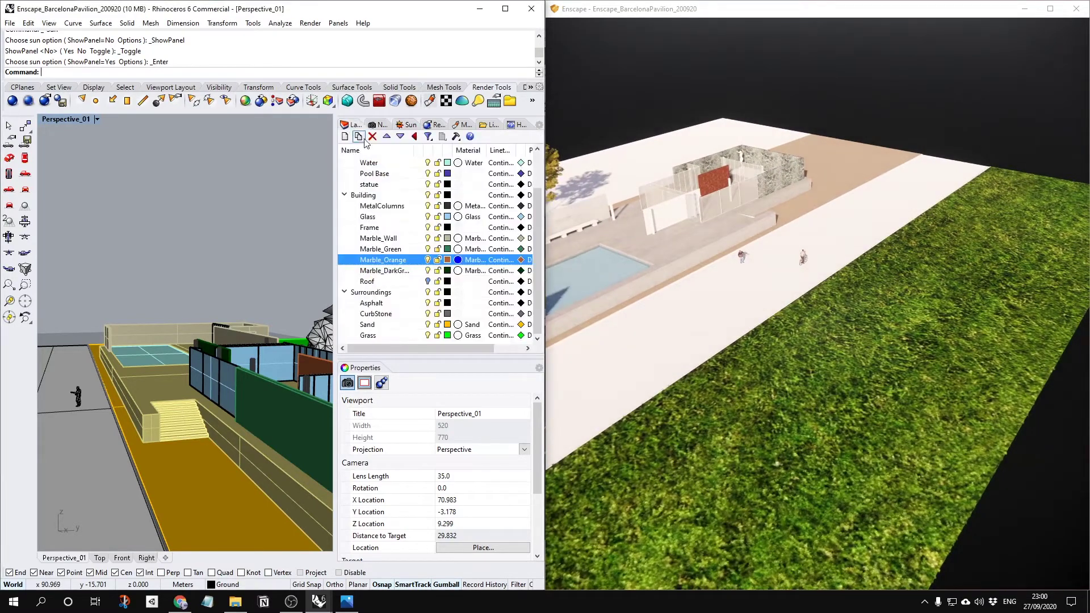
click(428, 282)
right_drag(764, 295, 764, 197)
right_drag(308, 416, 271, 420)
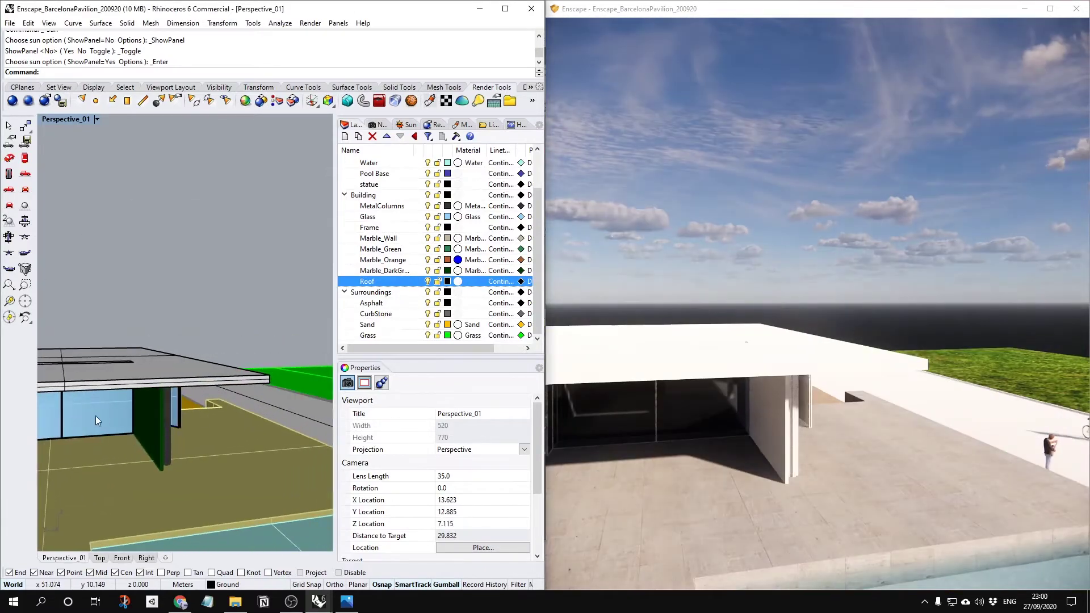
scroll(112, 427, up, 6)
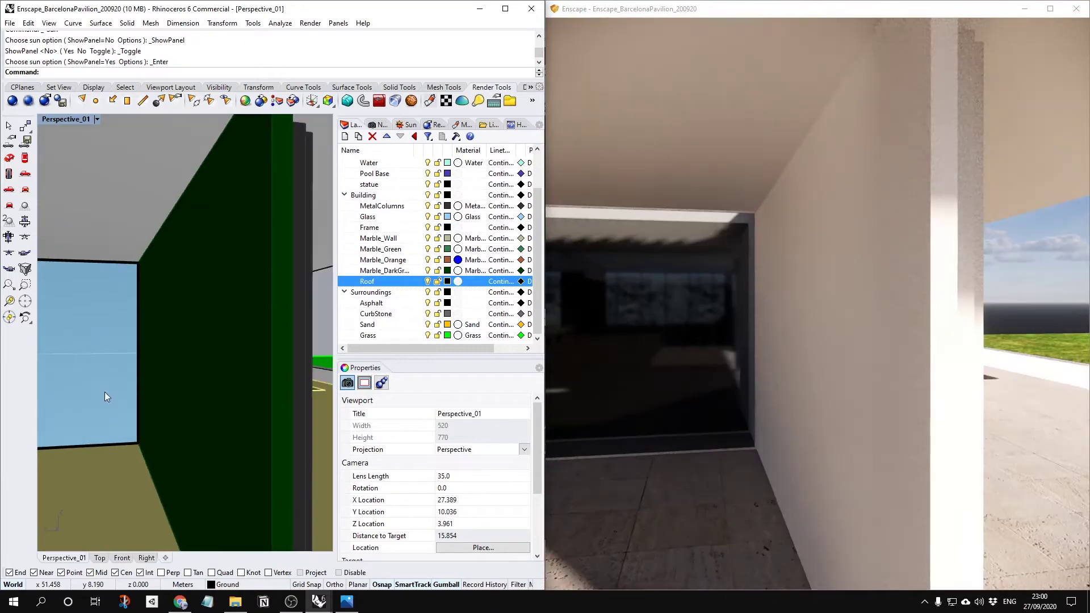
shift+right_drag(105, 392, 193, 384)
scroll(193, 383, down, 8)
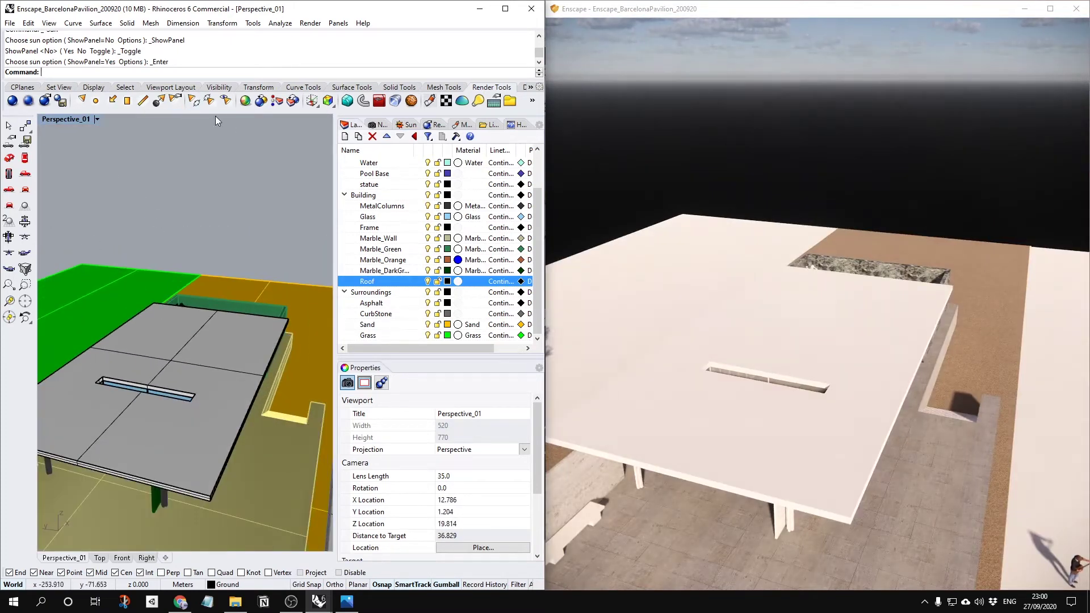
click(427, 281)
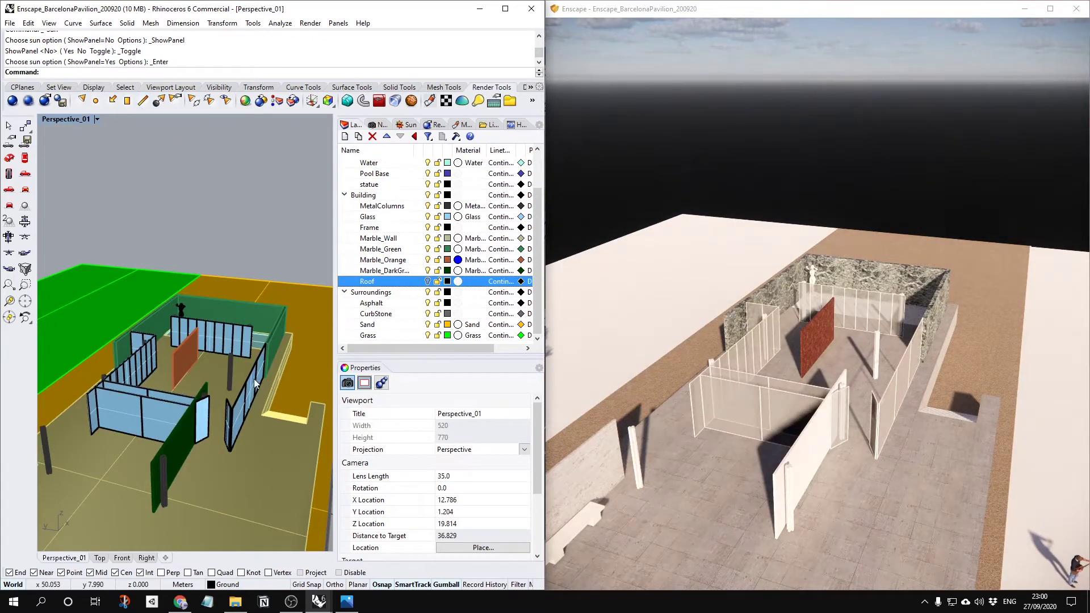
Shift the time of day in the Enscape view to night, about 04:09.
shift+right_drag(966, 387, 769, 387)
shift+right_drag(1051, 392, 1050, 393)
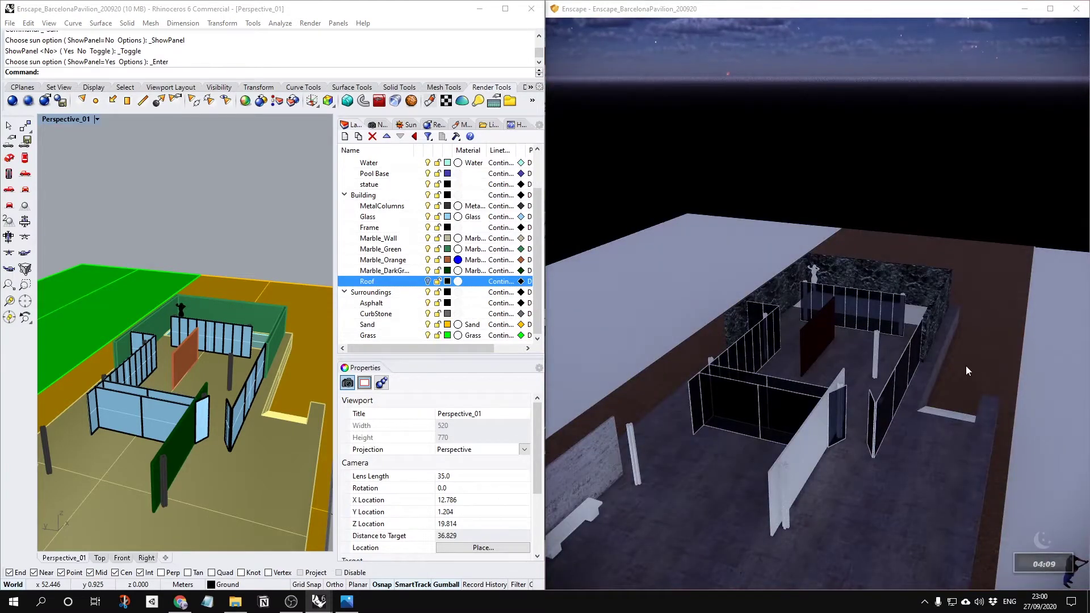
click(275, 192)
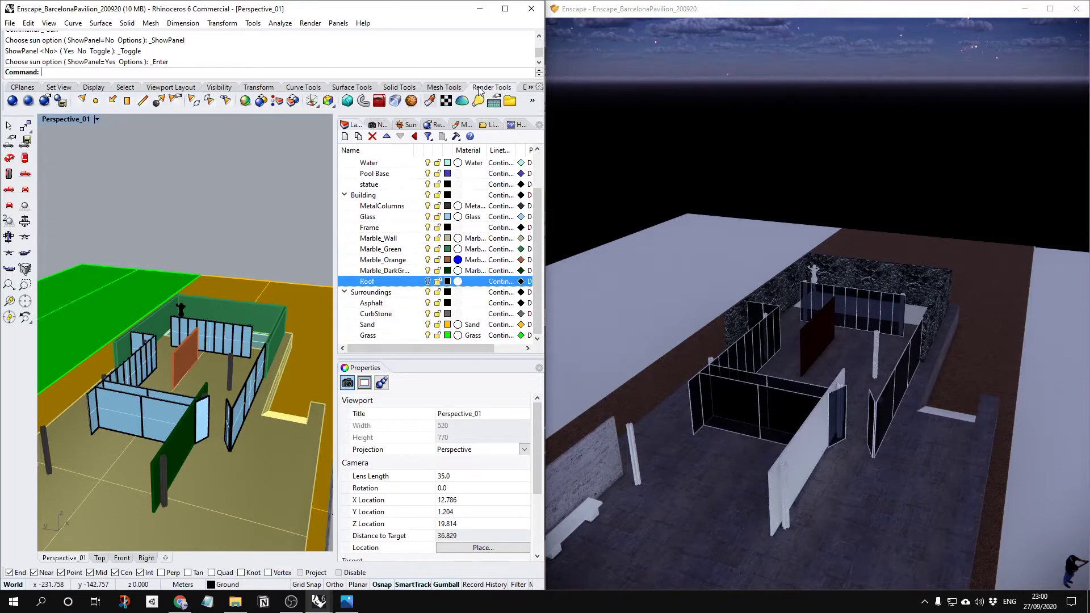
Create a spotlight with a 1 m cone radius on the pavilion floor near the entrance stairs.
click(85, 103)
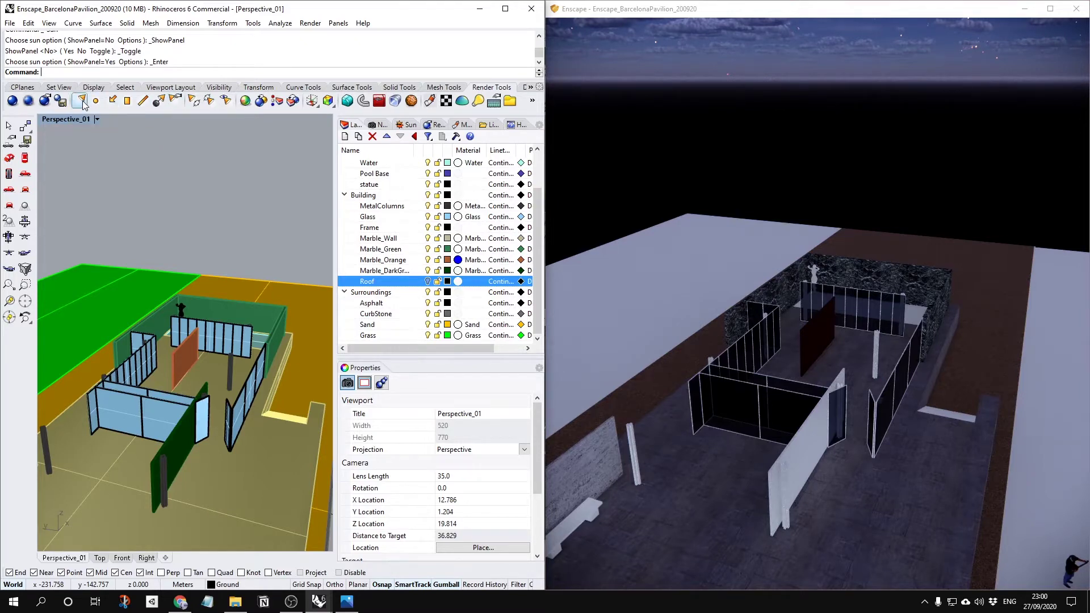
click(265, 455)
key(Return)
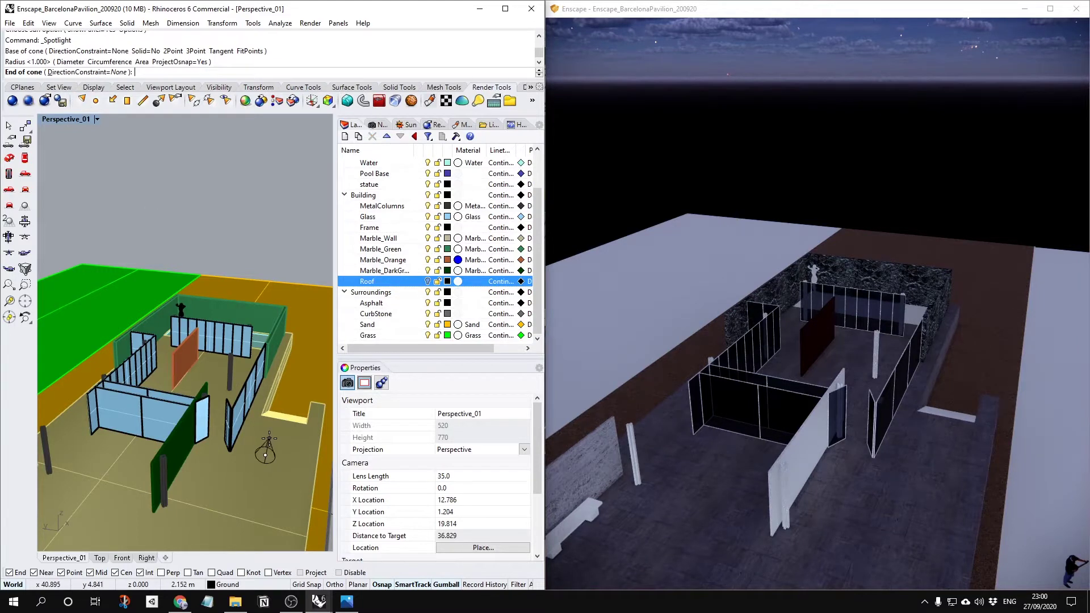
key(Escape)
click(265, 448)
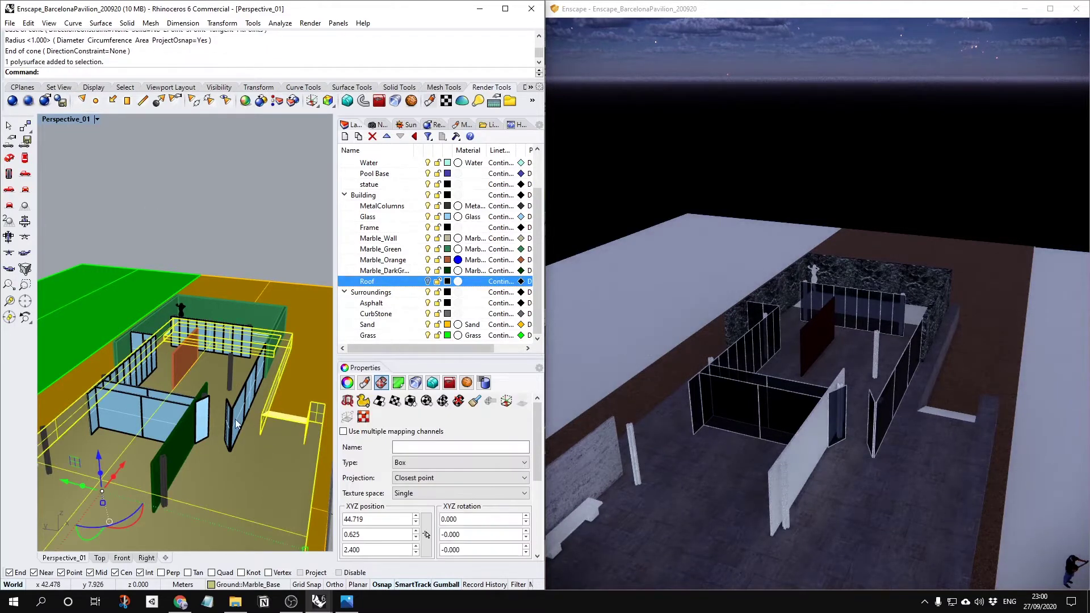
Select the new spotlight and raise it beside the glass wall so that it shines into the pavilion.
scroll(235, 420, down, 2)
scroll(235, 420, down, 4)
right_drag(235, 420, 264, 396)
scroll(265, 396, up, 4)
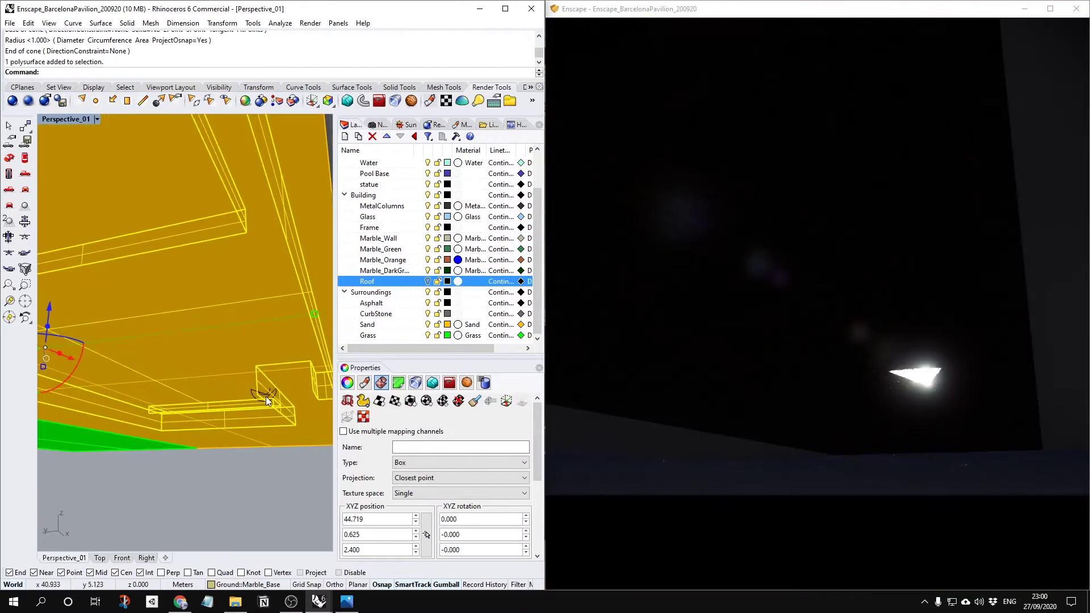
click(268, 397)
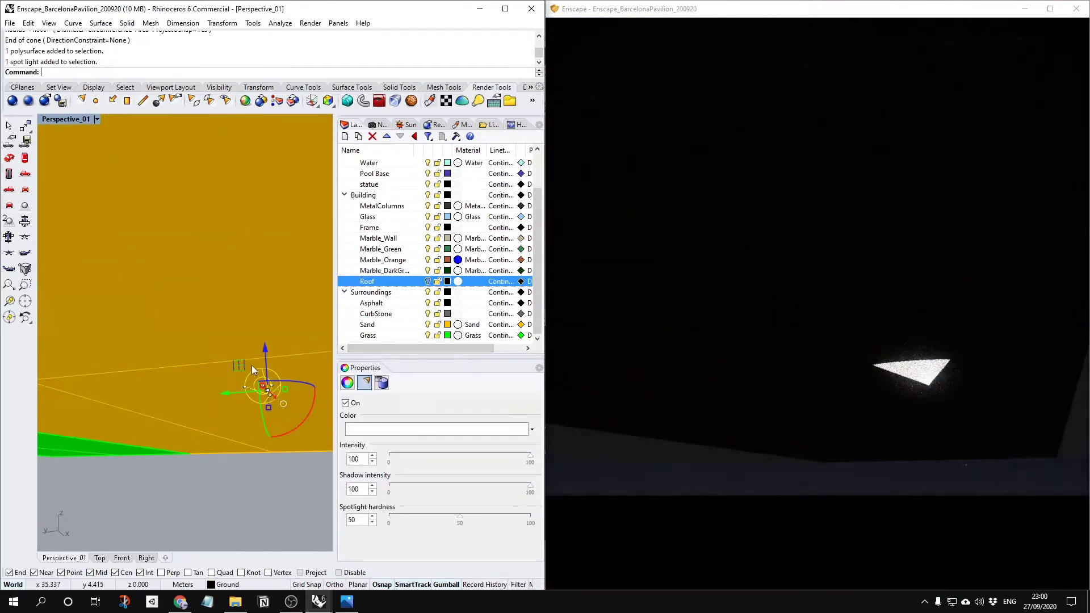
scroll(252, 369, down, 5)
drag(248, 469, 188, 350)
right_drag(188, 350, 194, 398)
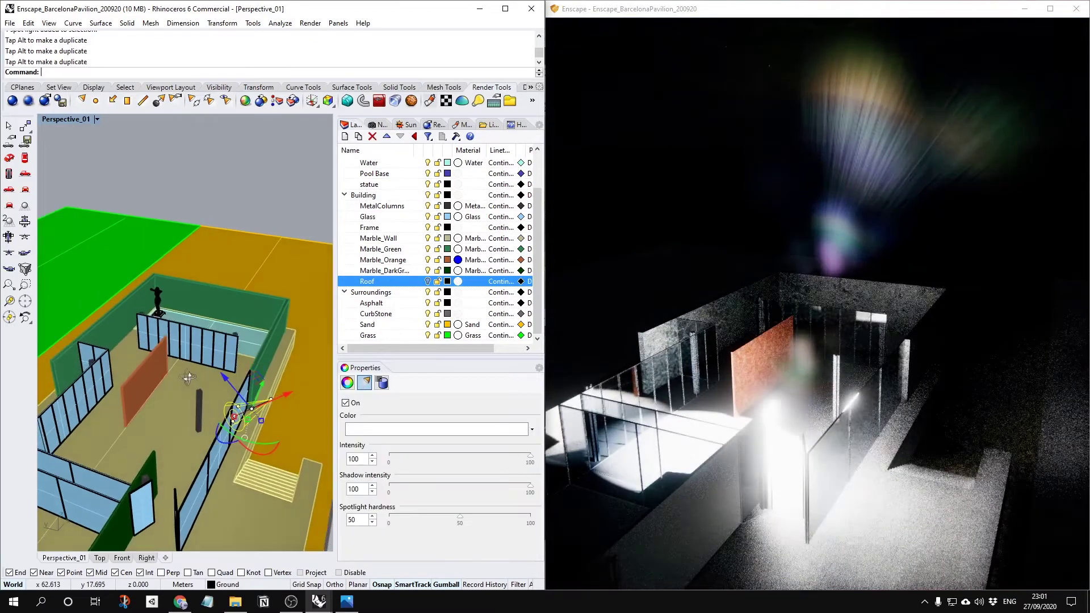
Move the spotlight further toward the back of the pavilion and set its intensity to 50.
scroll(262, 407, down, 3)
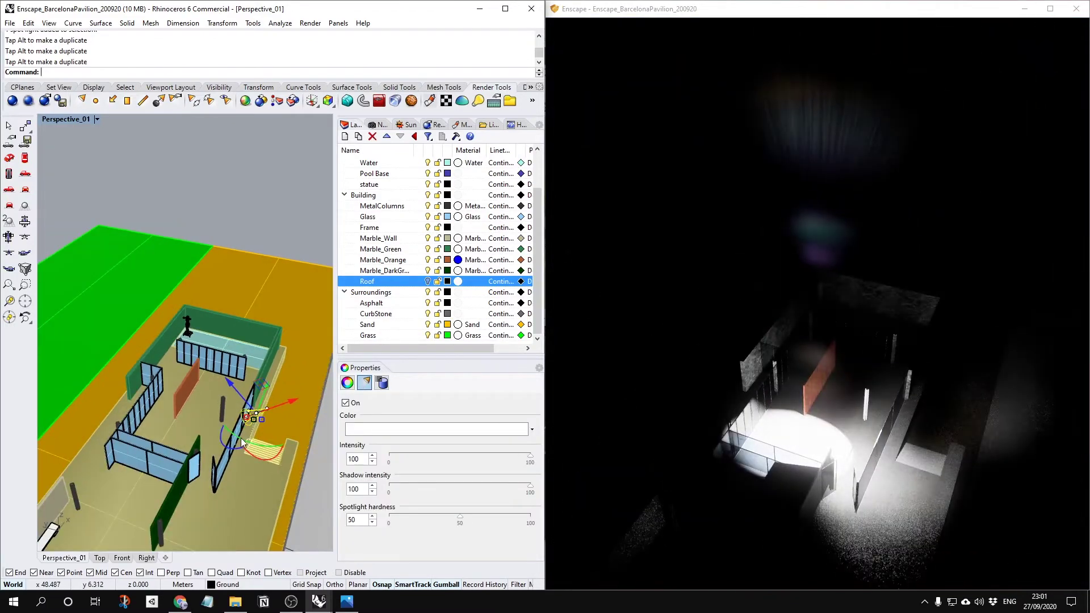
scroll(258, 412, up, 3)
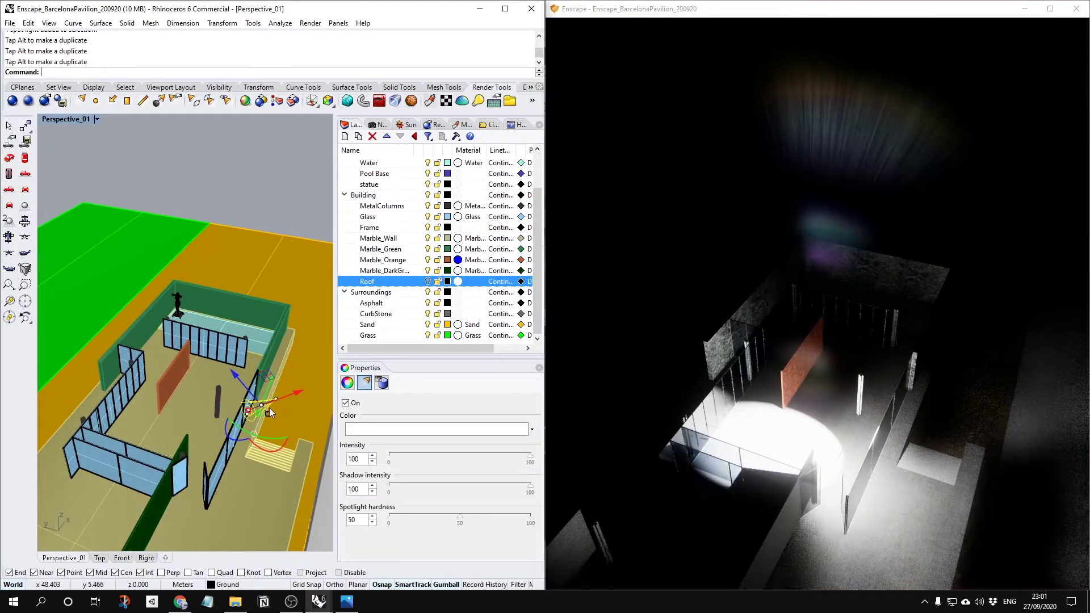
drag(269, 407, 280, 362)
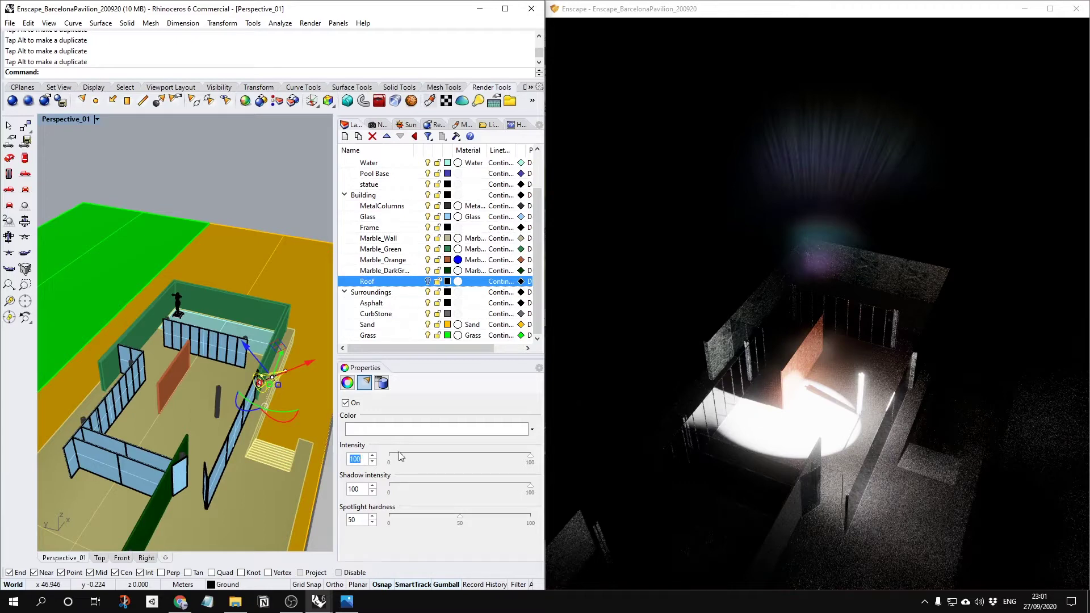
text(50)
key(Return)
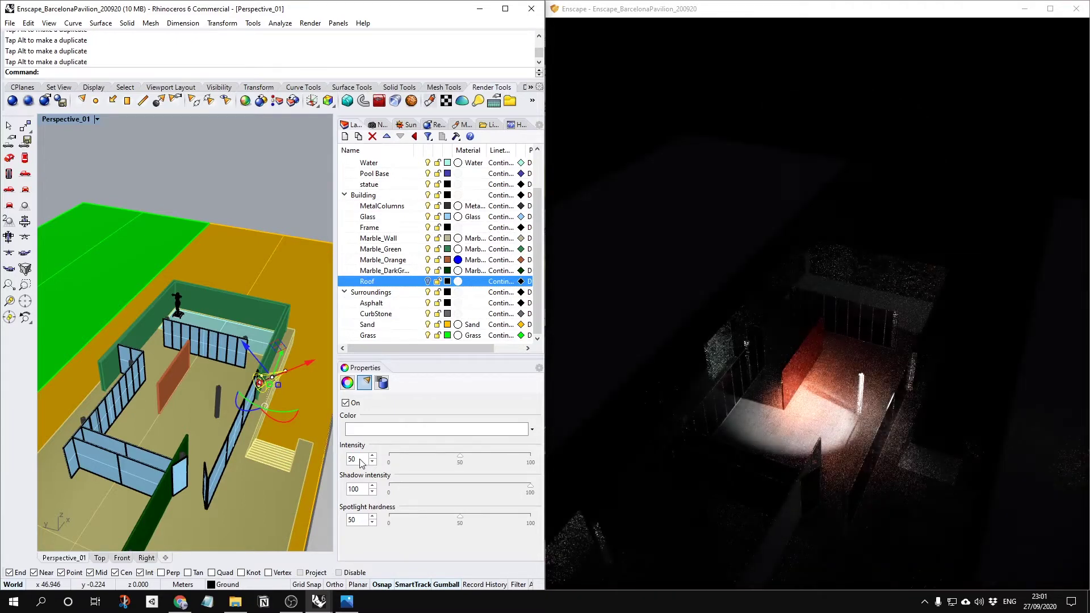
click(375, 430)
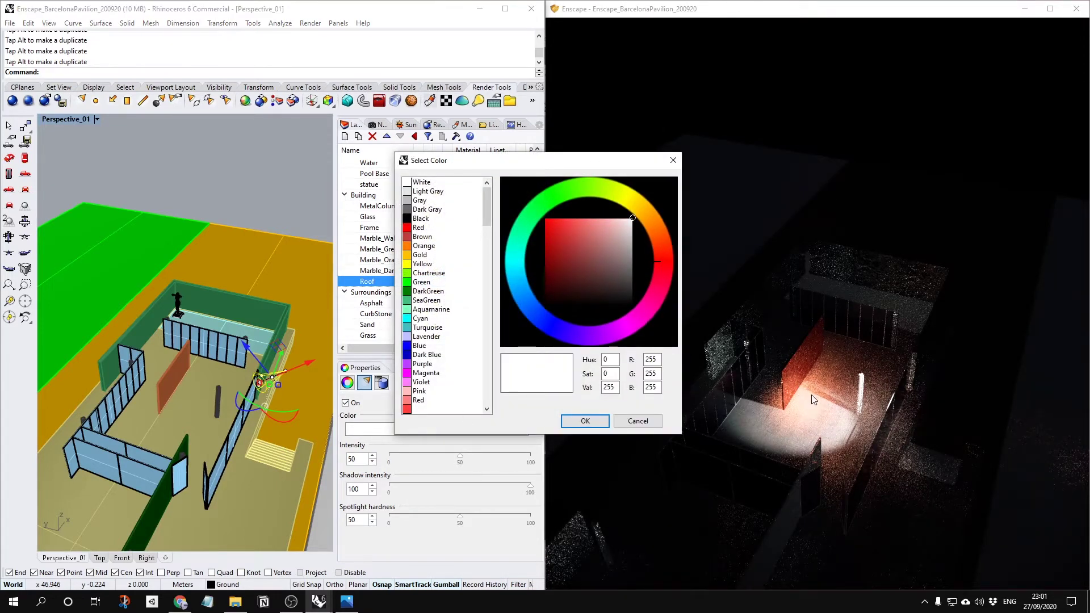
click(638, 421)
Reposition the spotlight so that its beam falls on the interior floor between the orange marble wall and the front glazing.
scroll(275, 342, down, 4)
mouse_move(282, 345)
mouse_down()
mouse_move(235, 434)
mouse_move(287, 369)
mouse_move(289, 379)
mouse_move(296, 356)
mouse_move(305, 363)
mouse_move(283, 374)
mouse_move(260, 364)
mouse_move(277, 335)
mouse_up()
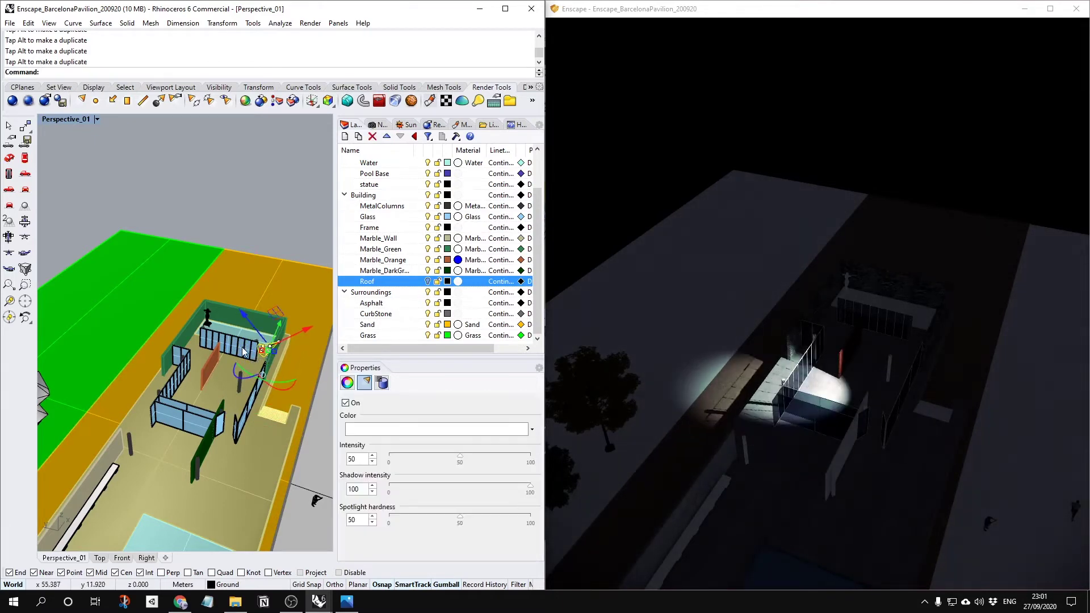
scroll(242, 346, up, 7)
scroll(241, 346, down, 4)
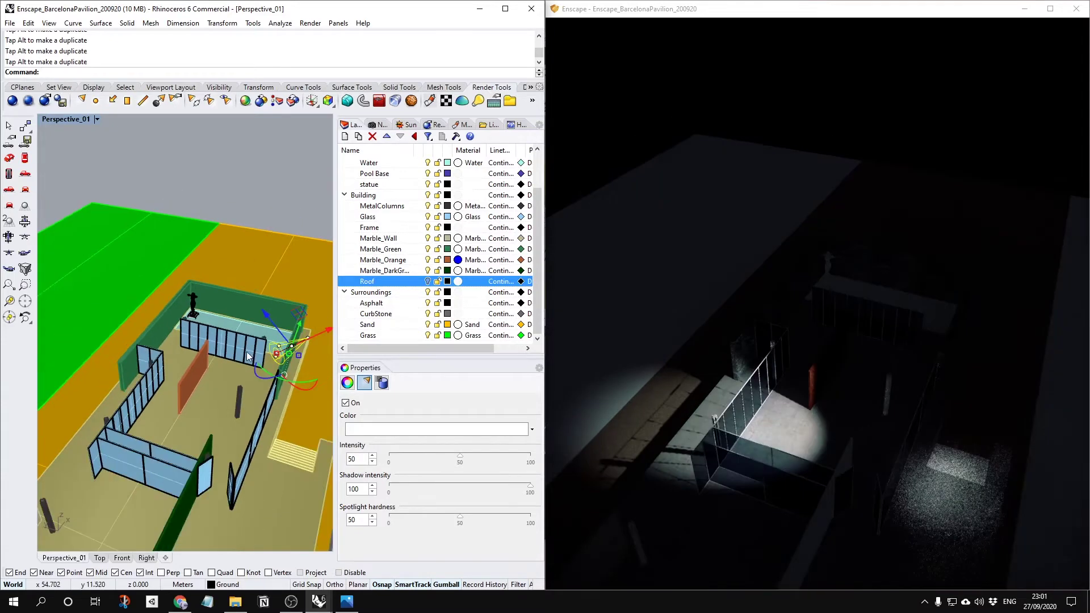
drag(285, 322, 293, 343)
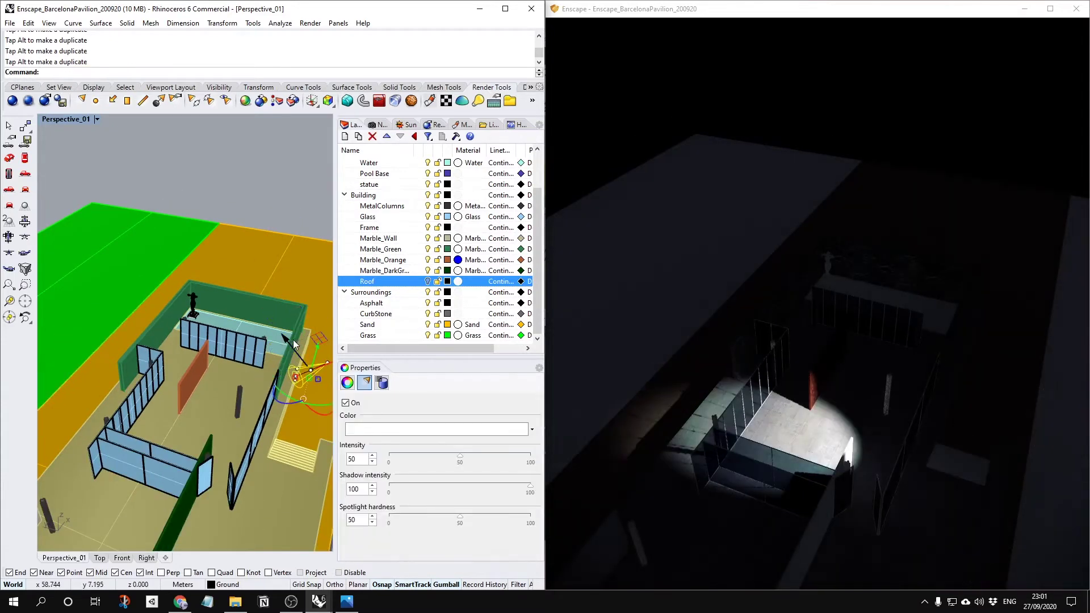
Try the spotlight in Green and set its colour back to White.
click(369, 430)
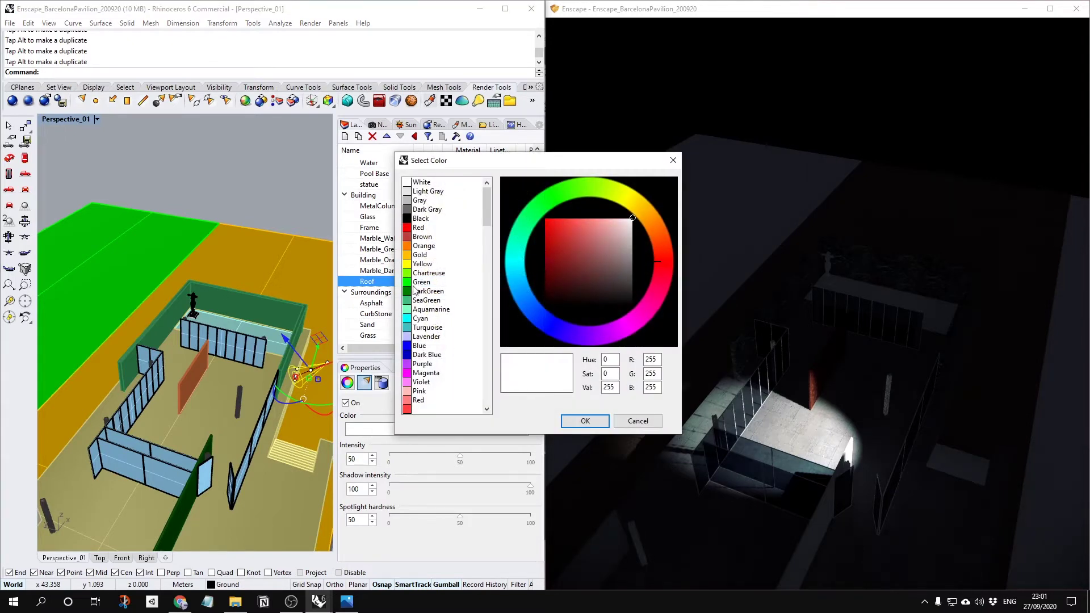
click(421, 283)
click(588, 420)
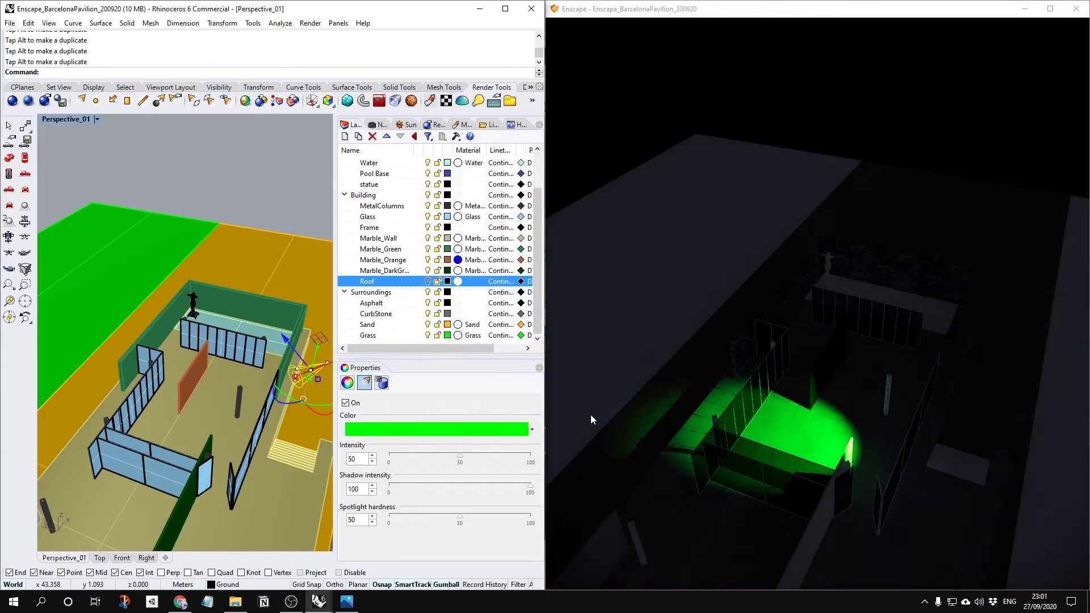
click(422, 430)
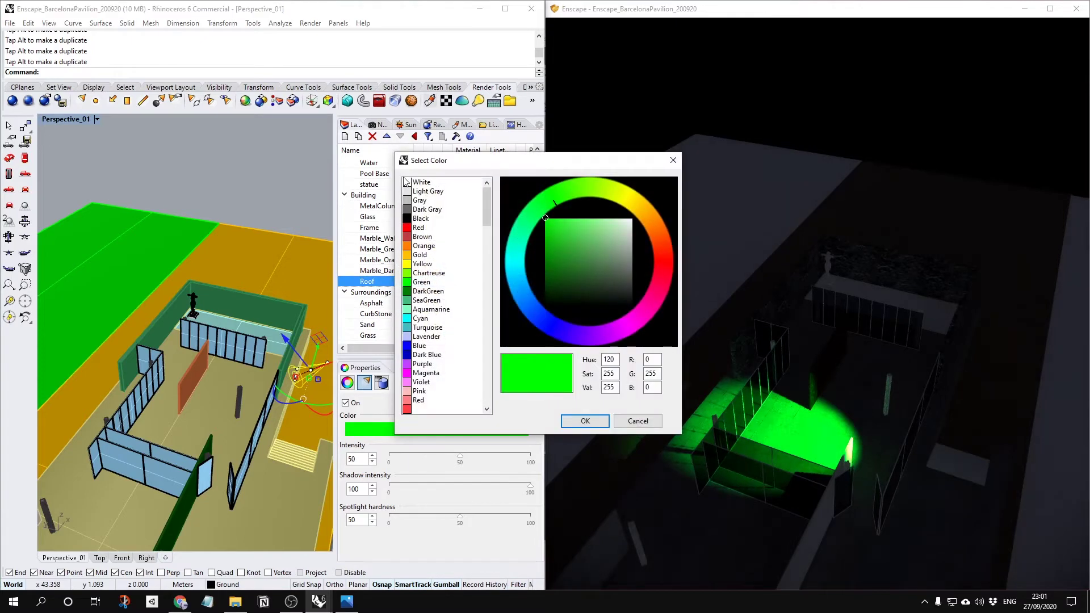
click(411, 182)
click(567, 421)
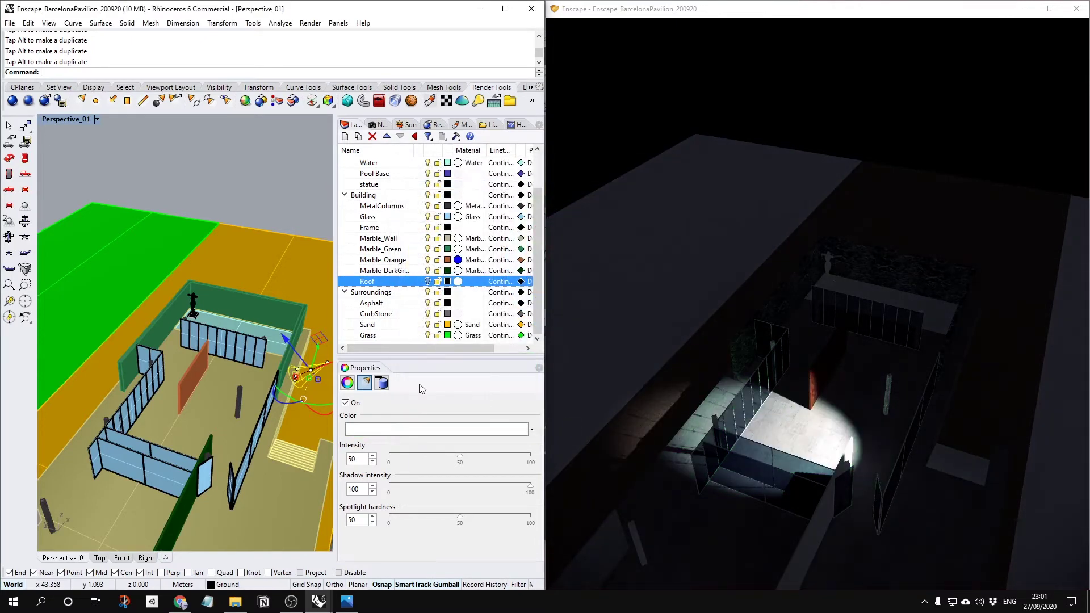
Switch the spotlight off and place a point light inside the pavilion near the freestanding column.
right_drag(267, 325, 273, 355)
click(346, 403)
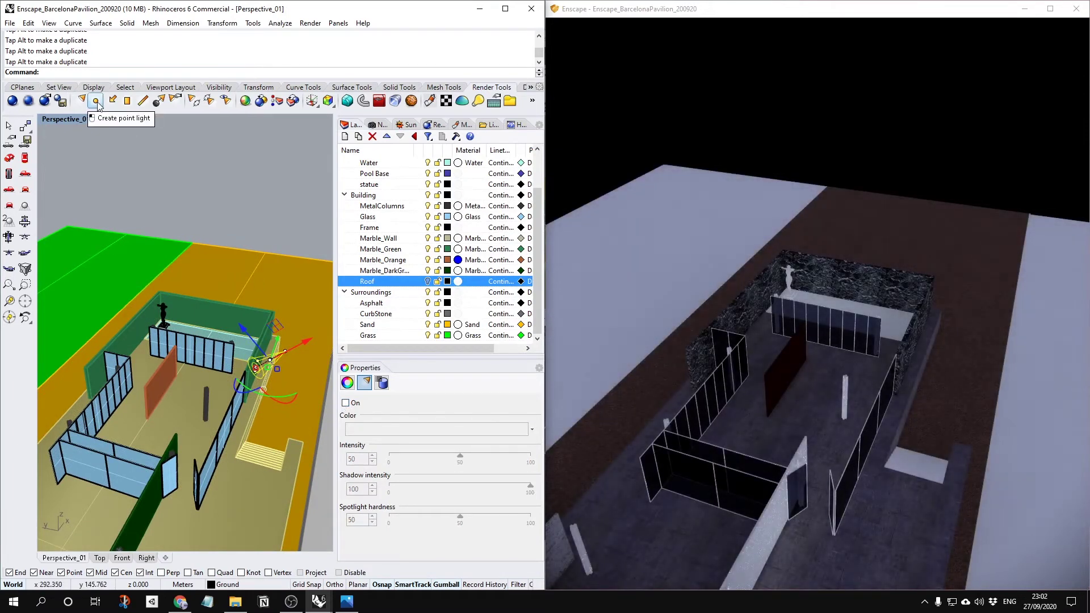
click(95, 101)
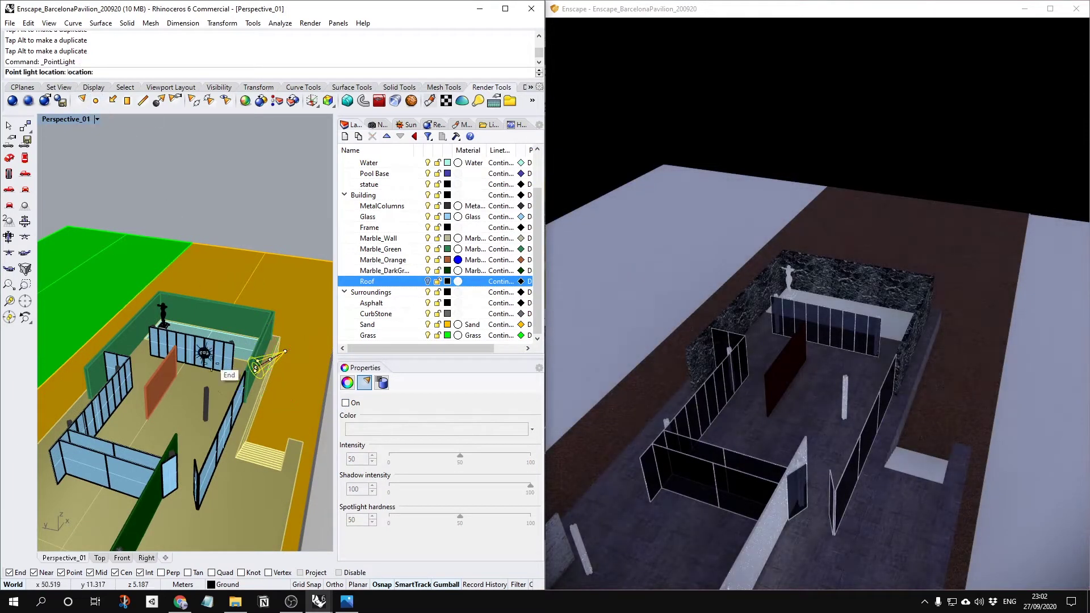
click(206, 390)
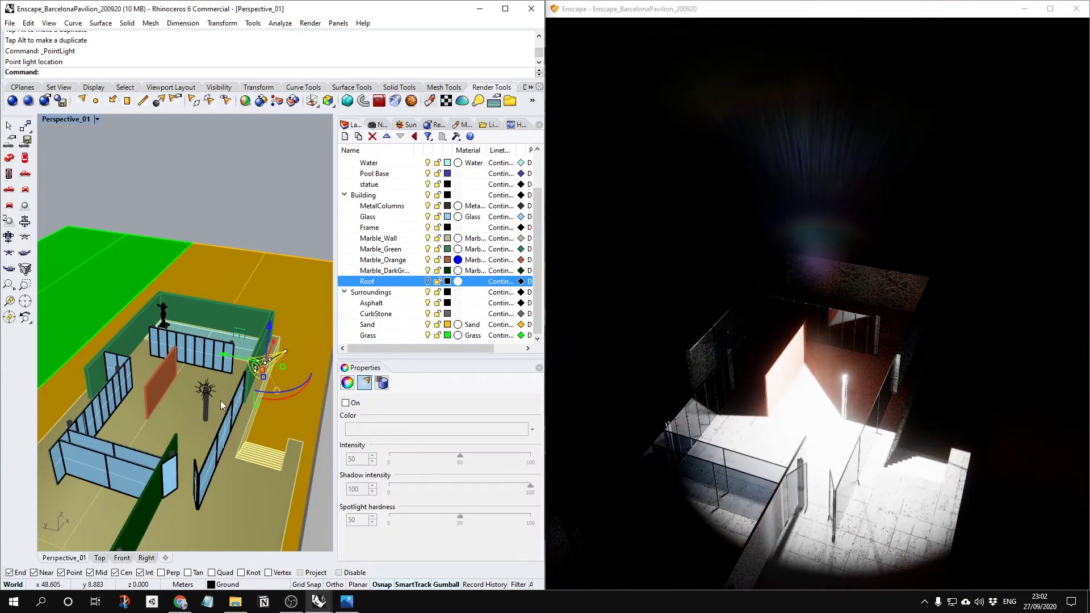
Move the point light toward the front of the column, next to the glazing, and set its intensity to 50.
click(206, 391)
drag(207, 391, 190, 417)
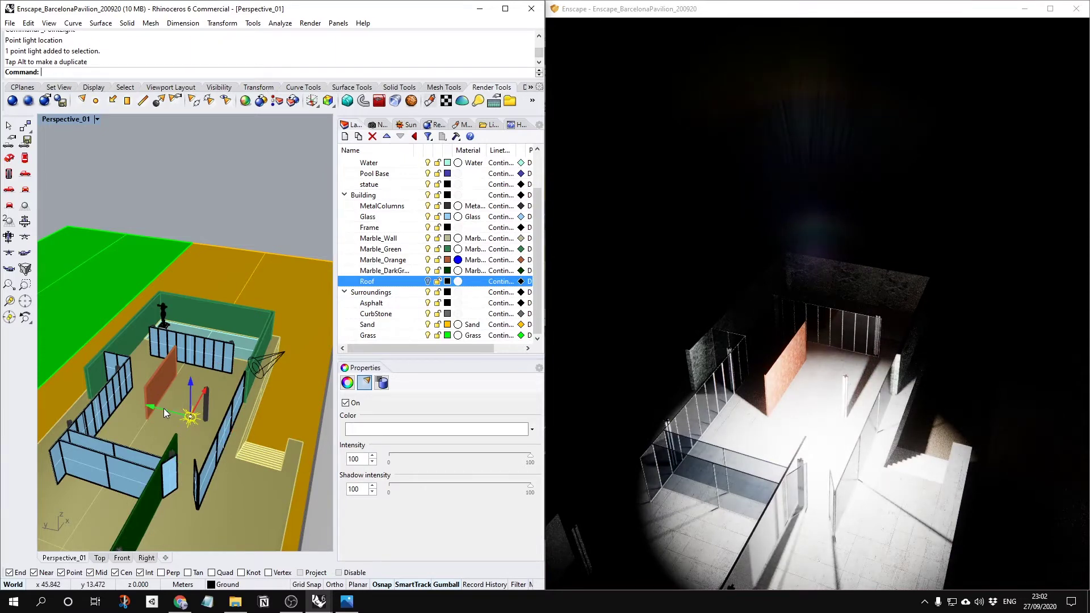
mouse_move(163, 408)
mouse_down()
mouse_move(257, 436)
mouse_move(177, 412)
mouse_up()
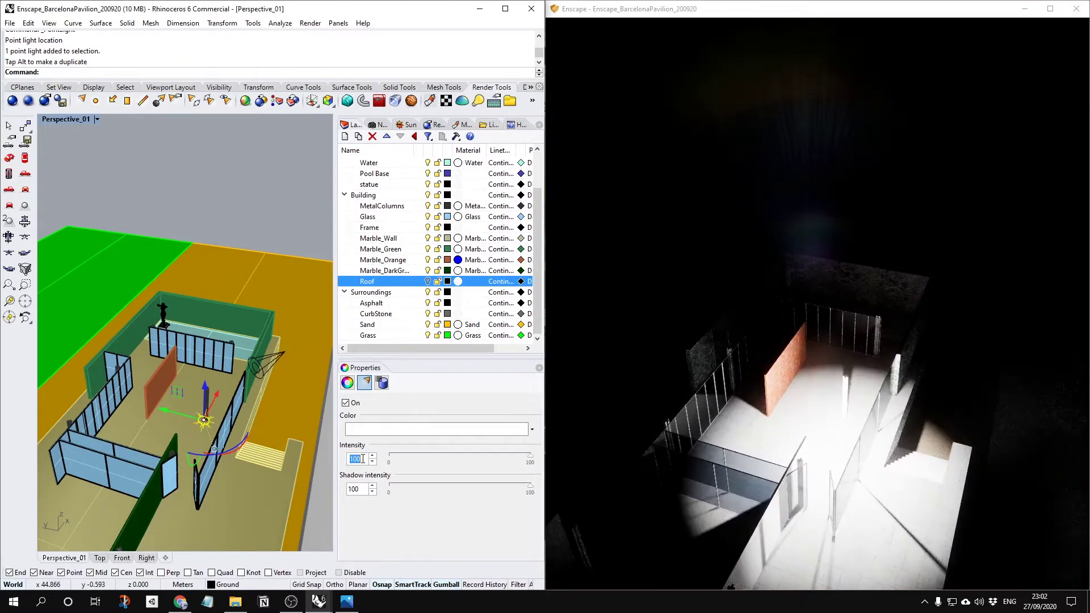
text(50)
key(Return)
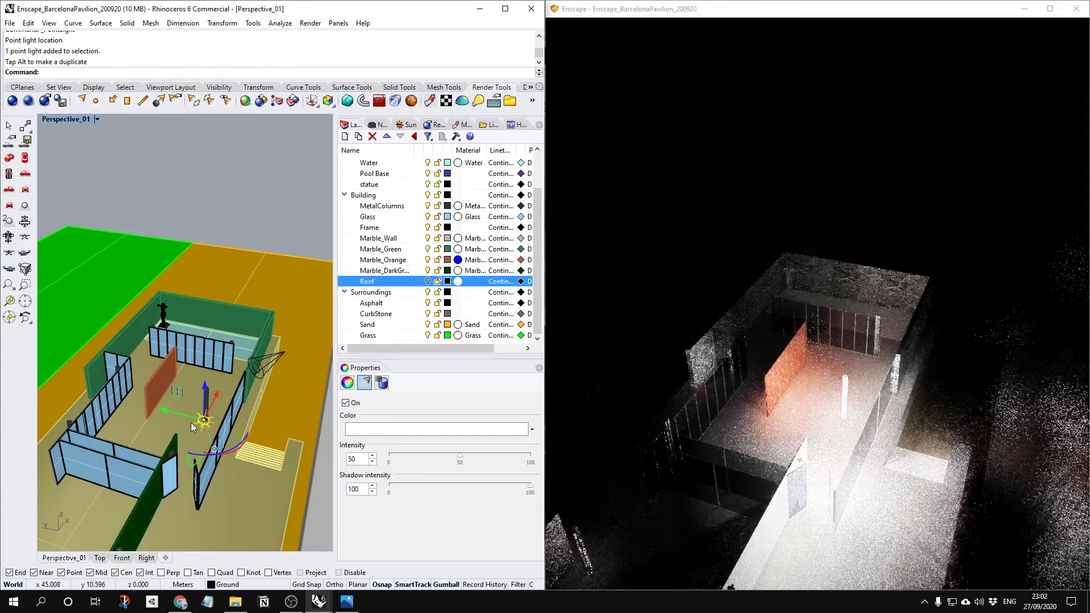
scroll(206, 428, up, 3)
scroll(206, 428, down, 1)
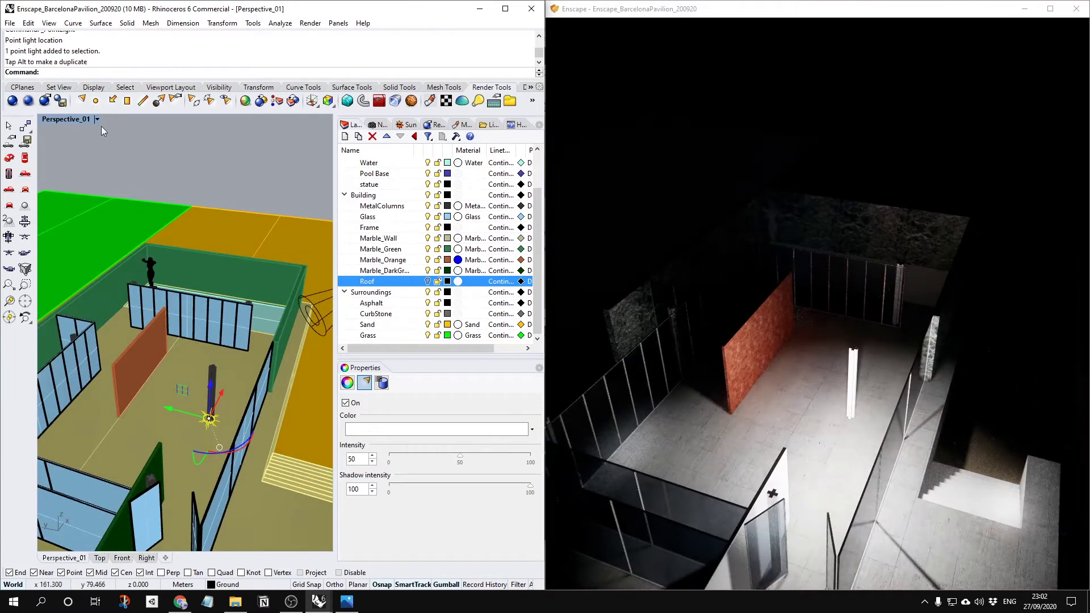
Create a rectangular light on the interior floor alongside the orange marble wall, starting at the rear glass wall.
click(127, 105)
scroll(181, 331, up, 4)
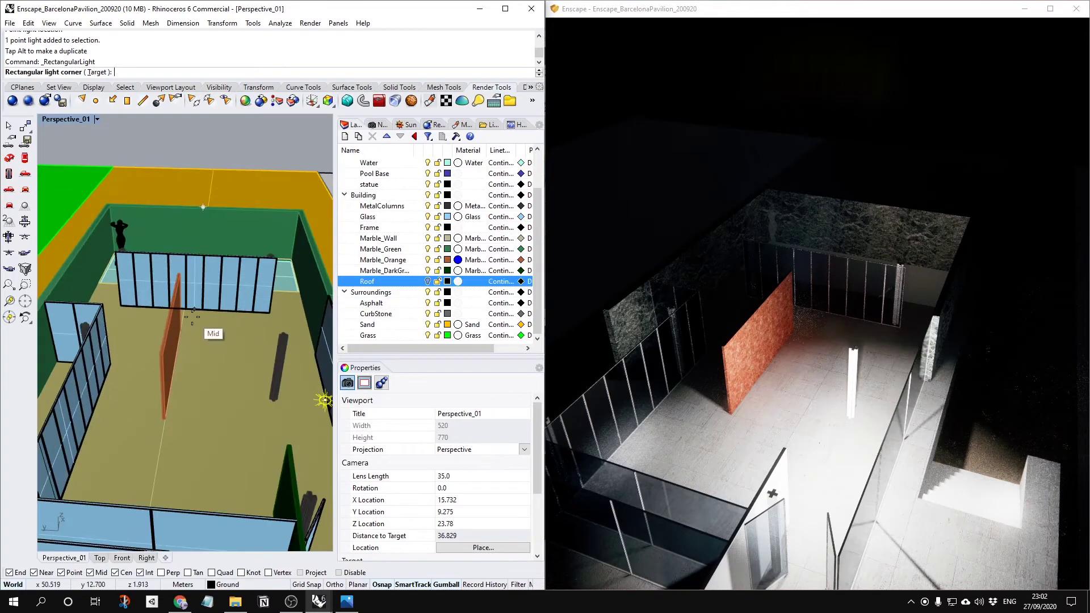
click(193, 310)
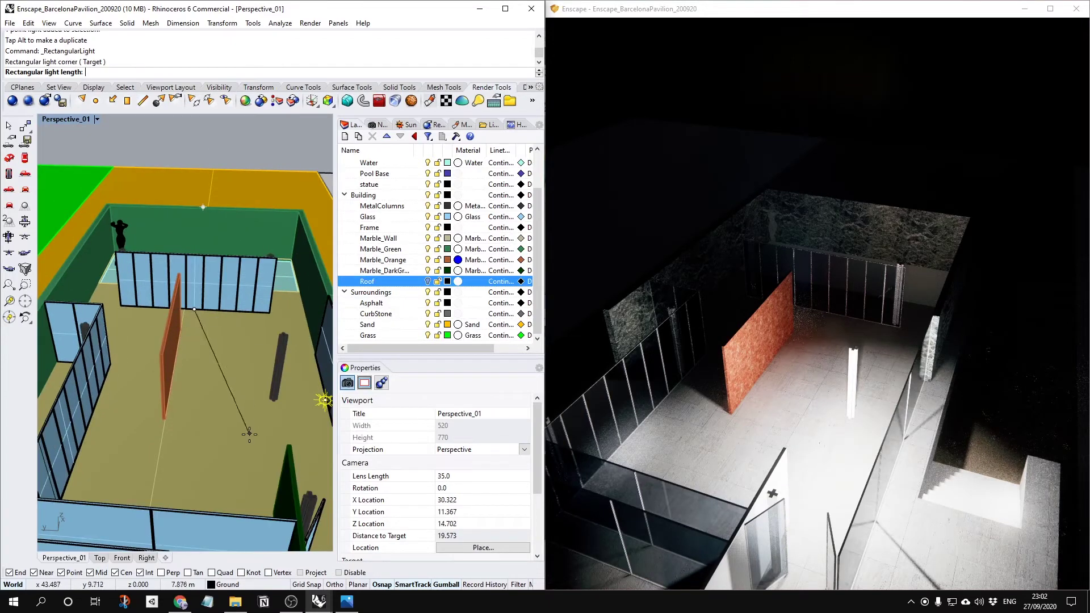
click(172, 470)
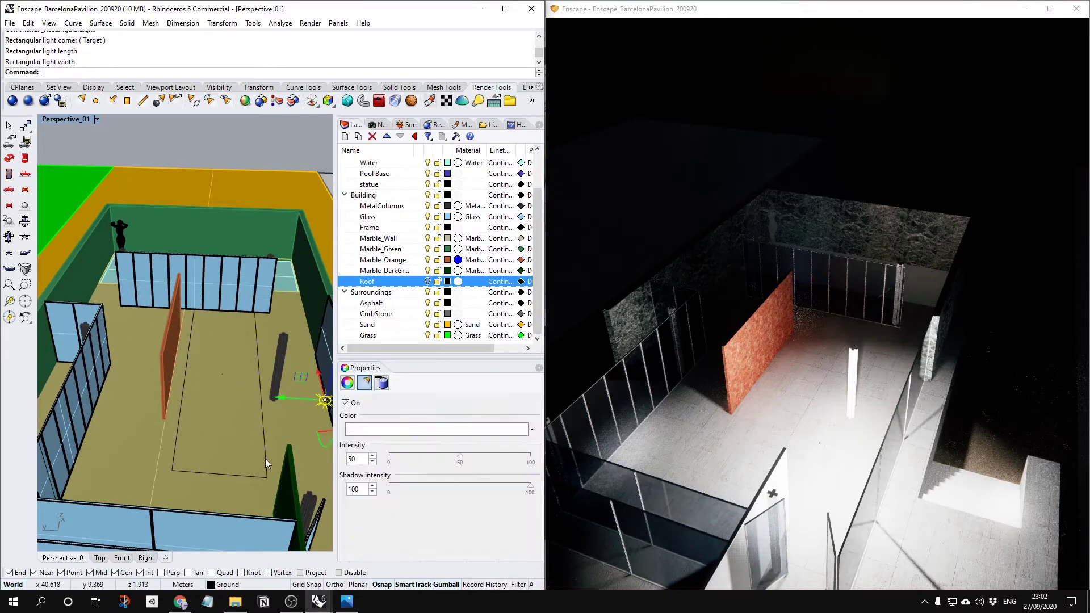
Switch the point light off, then select the rectangular light and raise it above the floor beside the orange marble wall.
right_drag(263, 458, 209, 403)
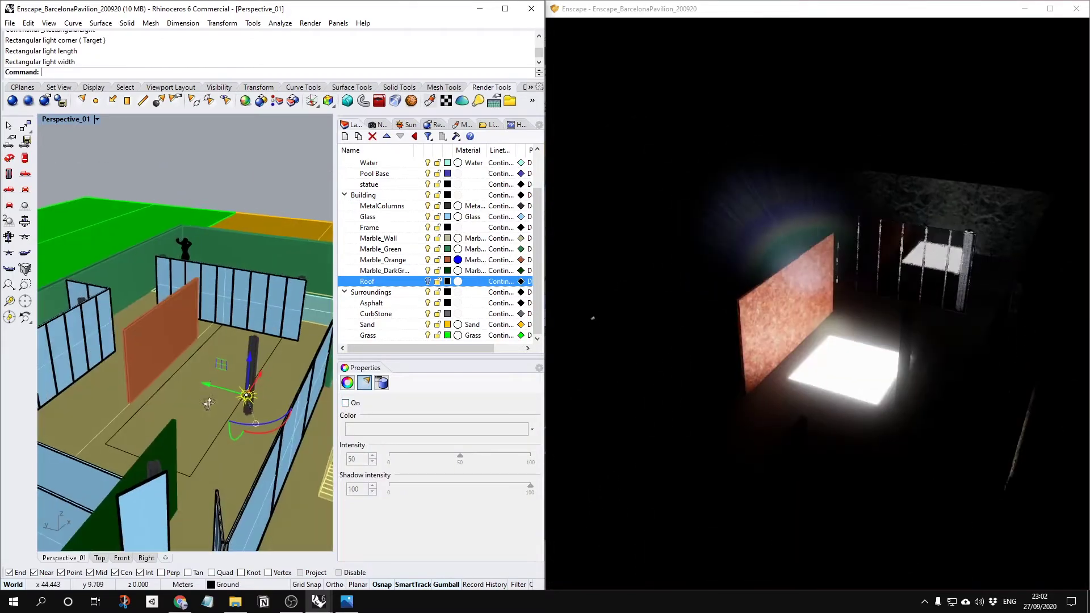
click(214, 436)
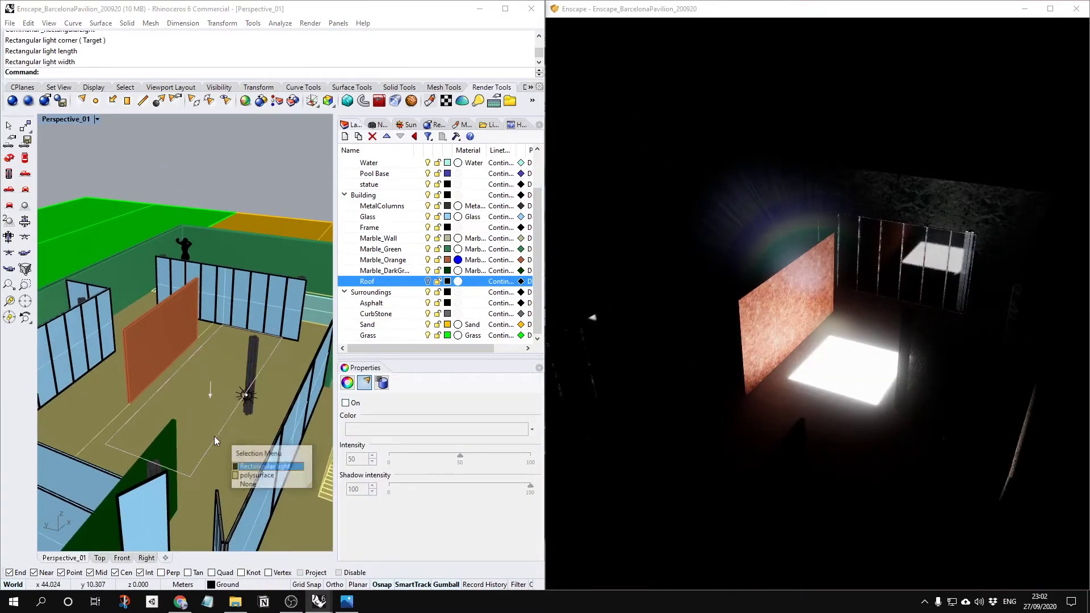
click(260, 467)
drag(215, 333, 223, 280)
mouse_move(121, 333)
right_down()
mouse_move(143, 314)
mouse_move(132, 339)
right_up()
scroll(131, 338, up, 3)
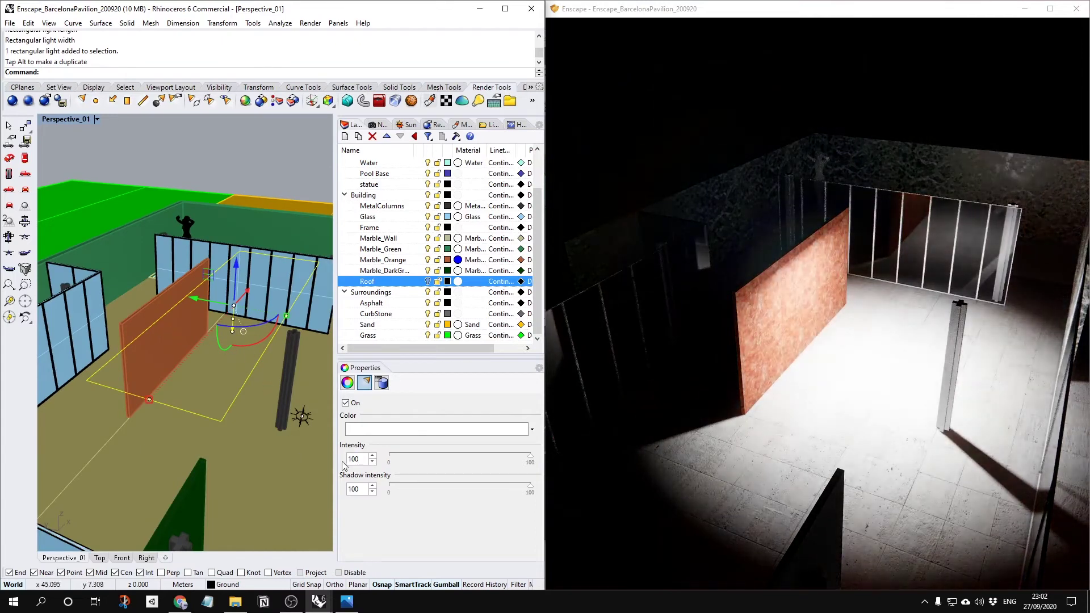
Set the rectangular light's intensity to 50 and deselect it.
text(50)
key(Return)
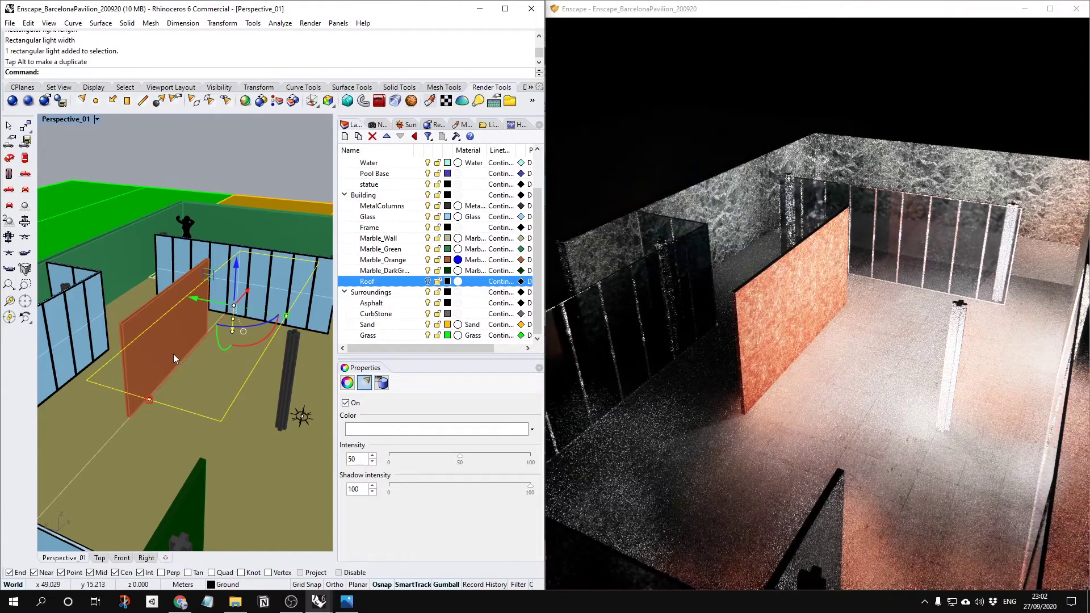
right_drag(201, 339, 182, 351)
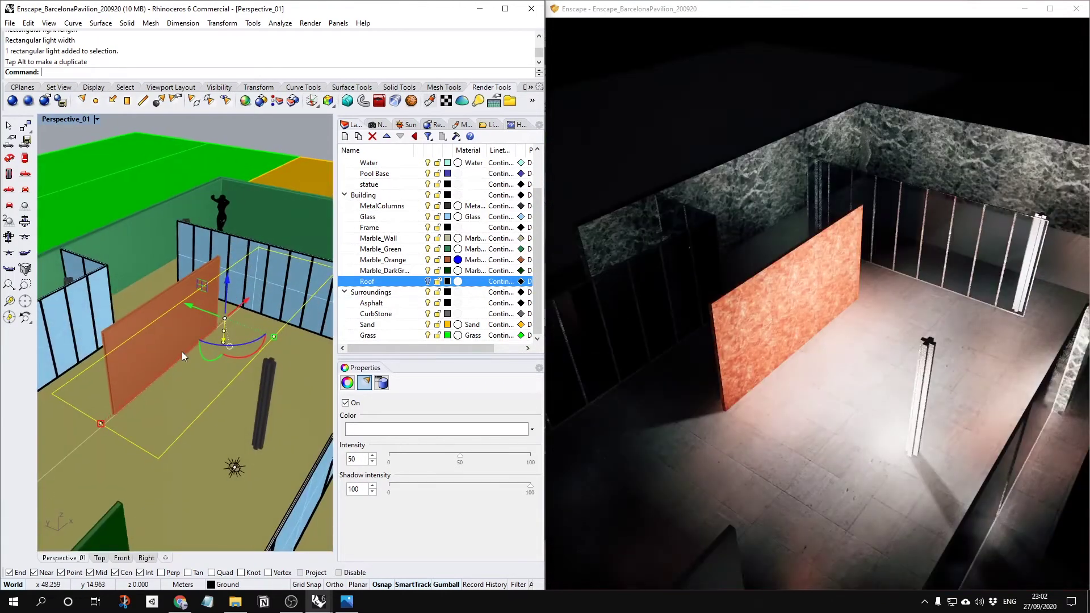
scroll(182, 352, down, 5)
click(285, 152)
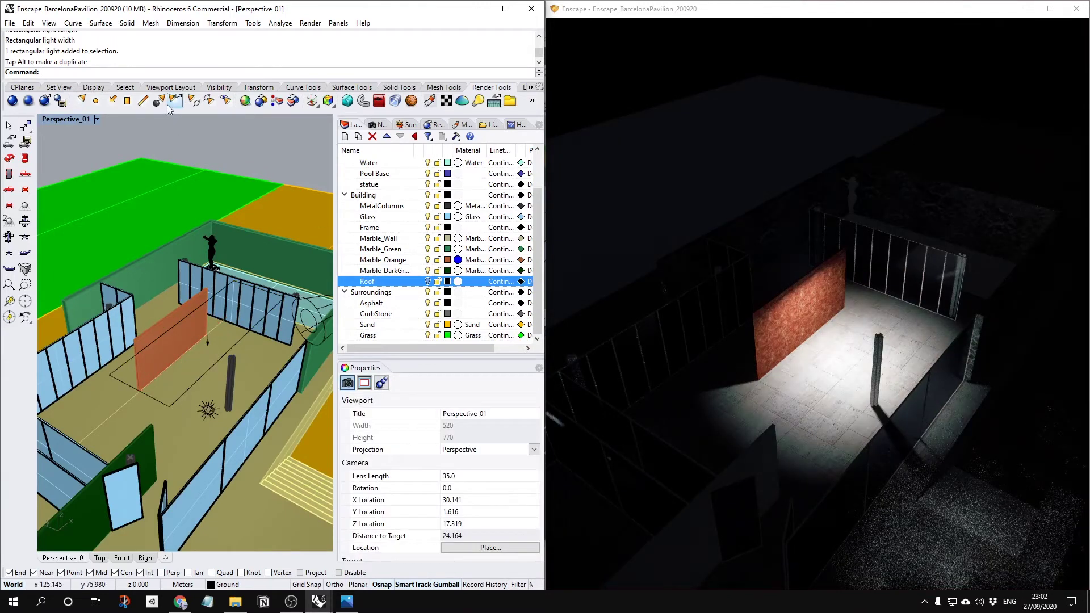
Shift the Enscape time of day back and forth between night and daylight to compare the pavilion's lighting.
scroll(172, 284, down, 5)
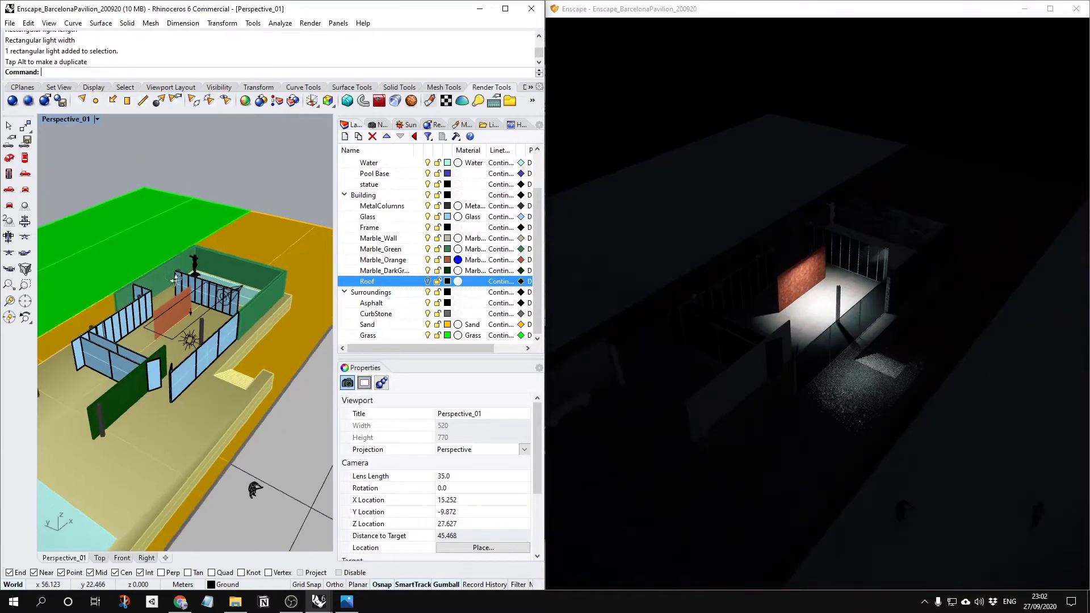
scroll(152, 290, up, 5)
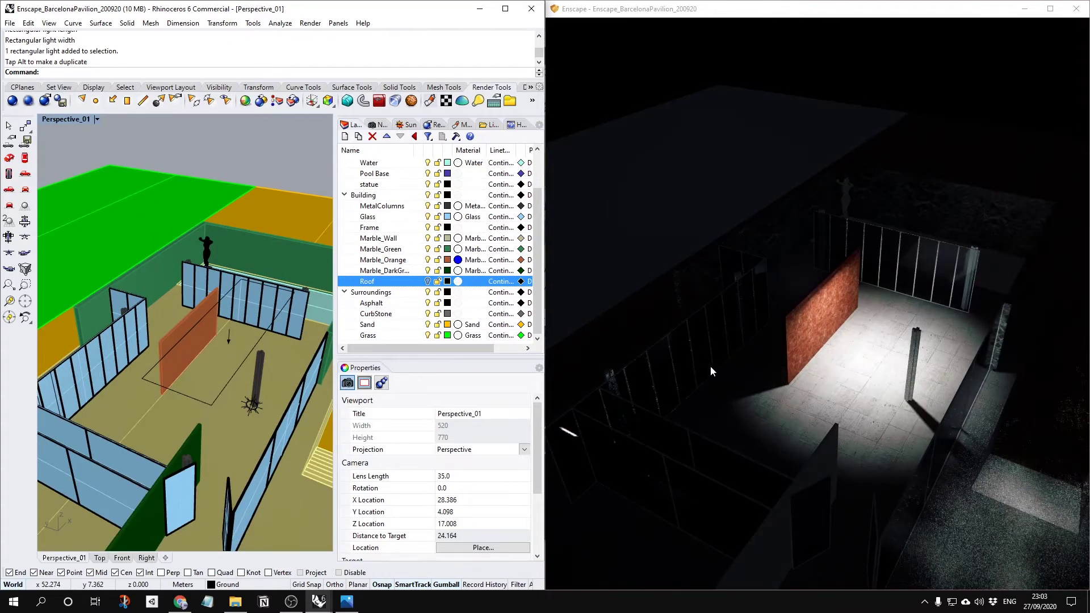
right_drag(698, 394, 874, 394)
shift+right_drag(630, 394, 714, 292)
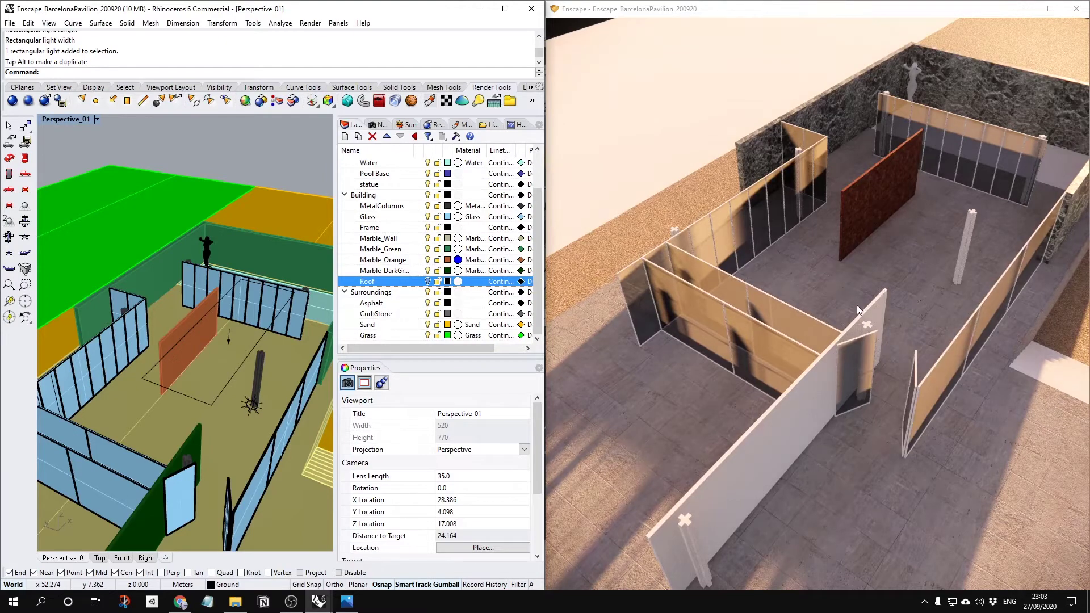
right_drag(920, 301, 820, 409)
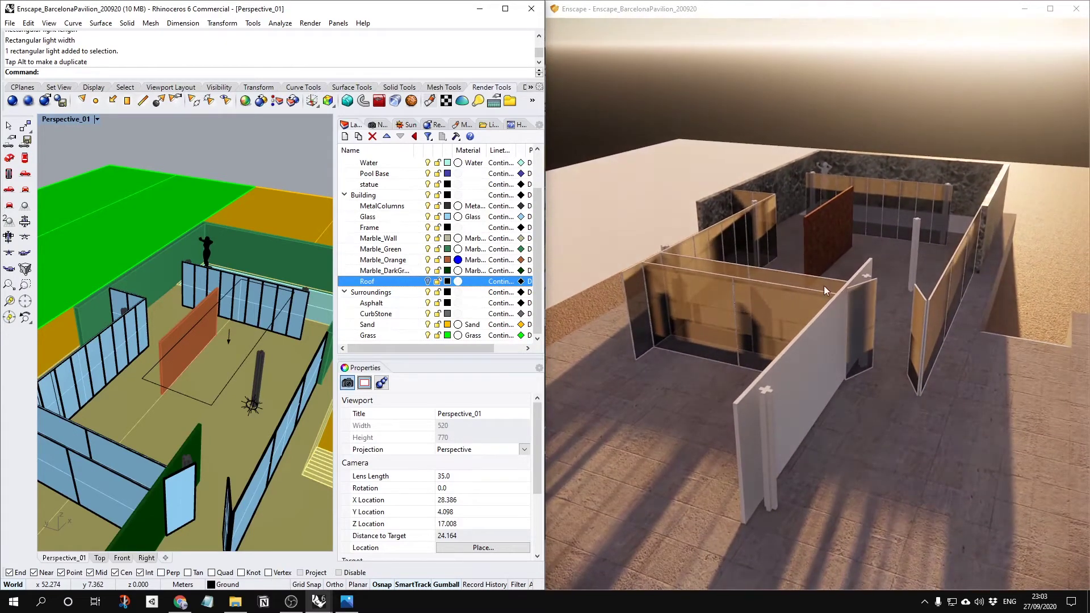
right_drag(856, 253, 749, 226)
key(shift+u)
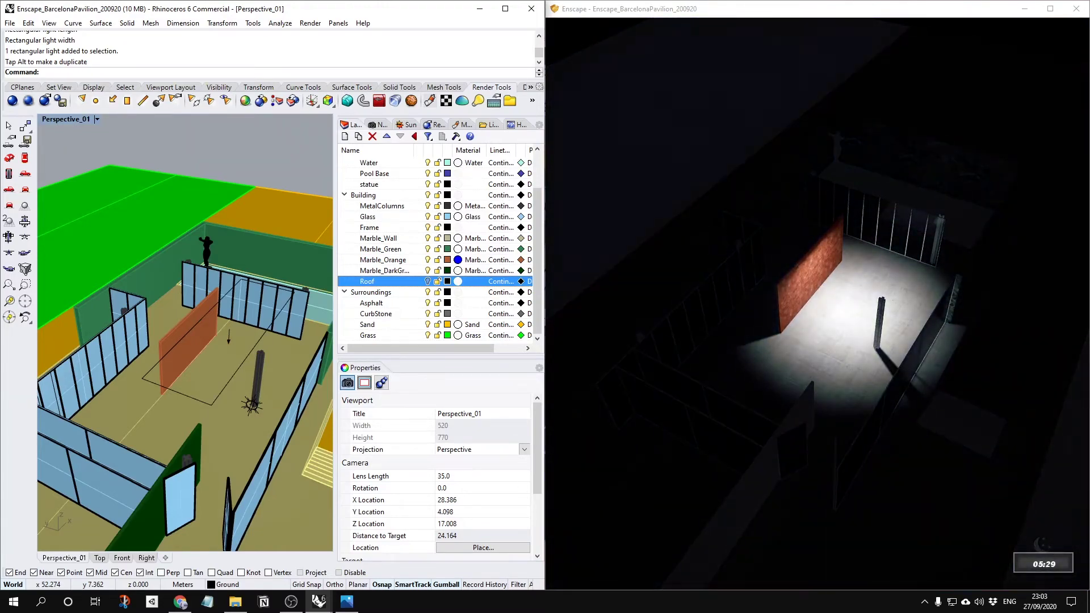
shift+right_drag(675, 304, 777, 304)
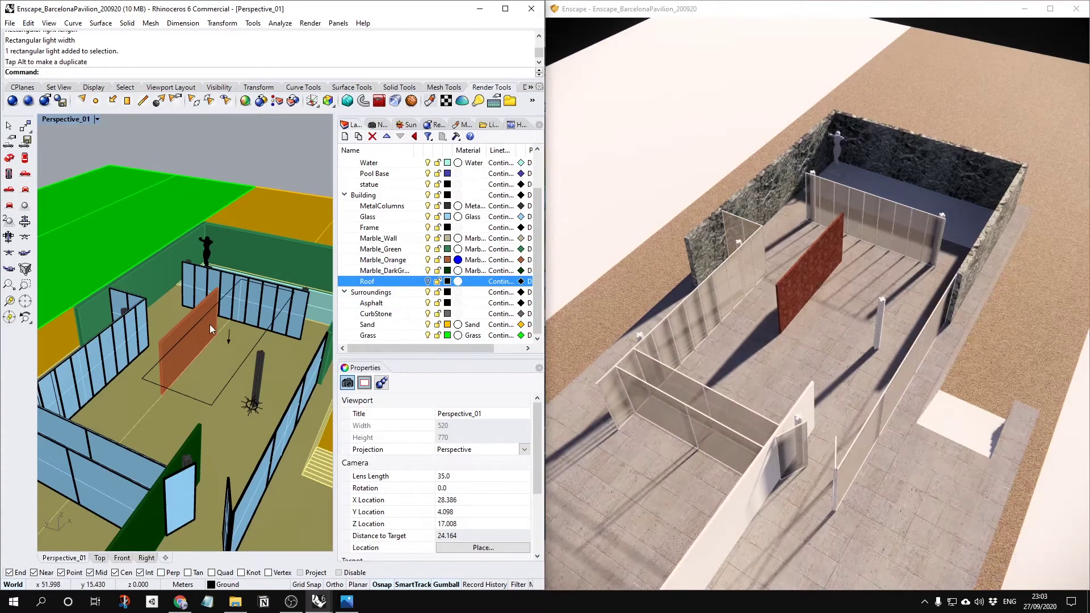
Turn on Self-Illumination for the Marble_Orange material in the Enscape material editor and close the editor.
scroll(188, 393, down, 5)
scroll(69, 341, up, 3)
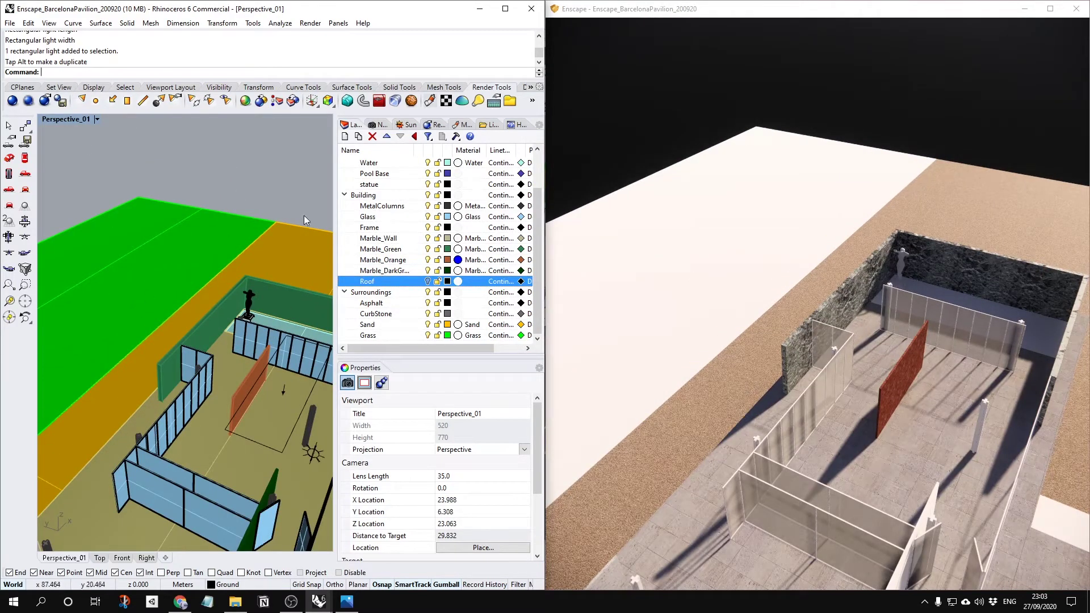
click(531, 90)
click(565, 284)
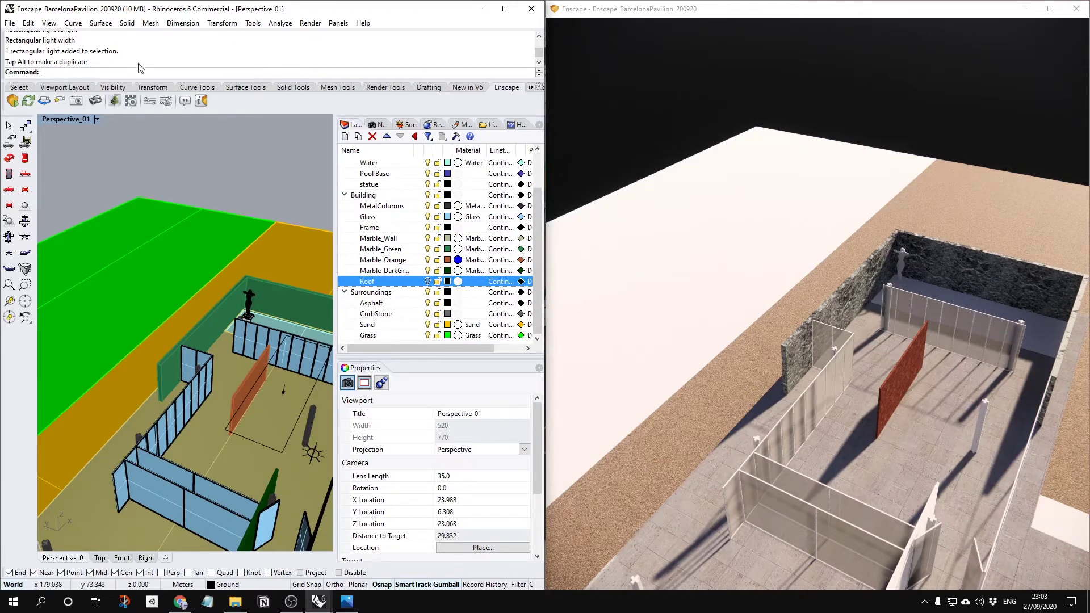
click(131, 101)
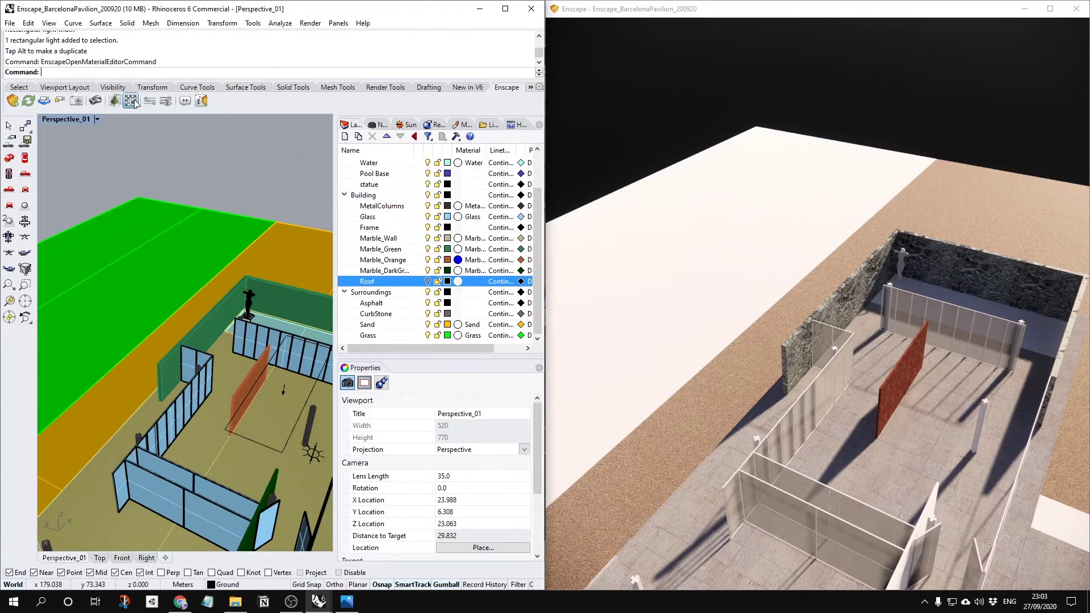
click(294, 320)
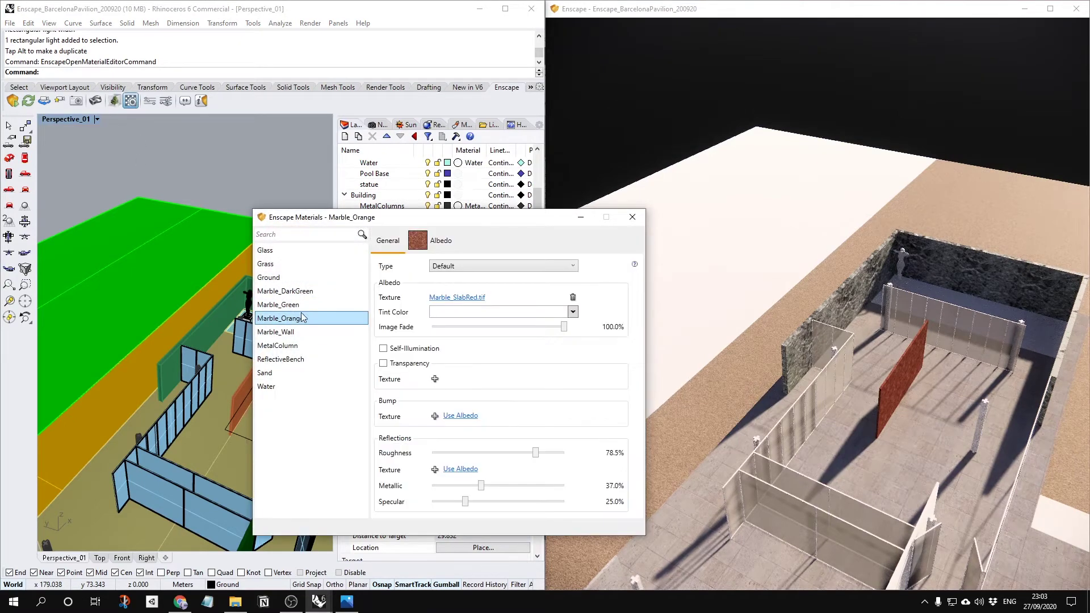
click(408, 353)
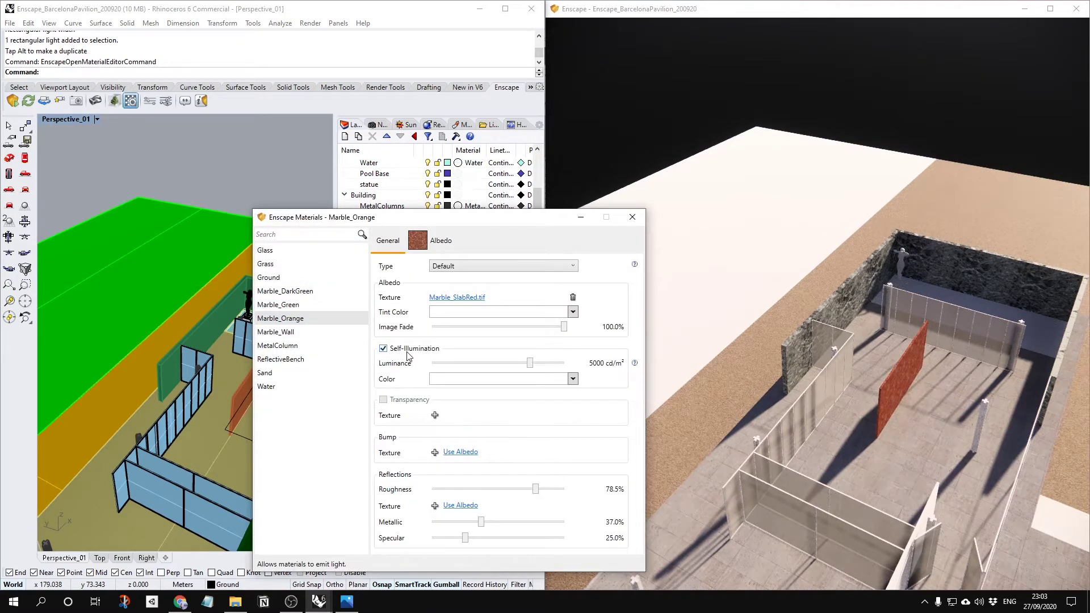
click(632, 217)
Shift the Enscape time of day to night to view the self-illuminated orange marble wall.
right_drag(817, 306, 676, 306)
shift+right_drag(976, 339, 888, 340)
click(223, 245)
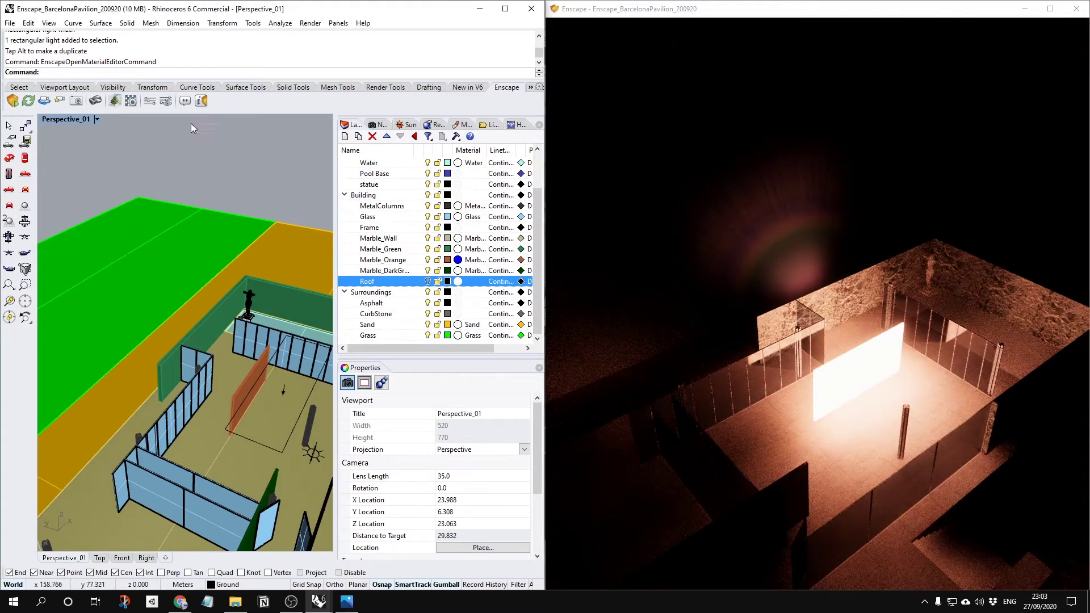
right_drag(91, 164, 77, 130)
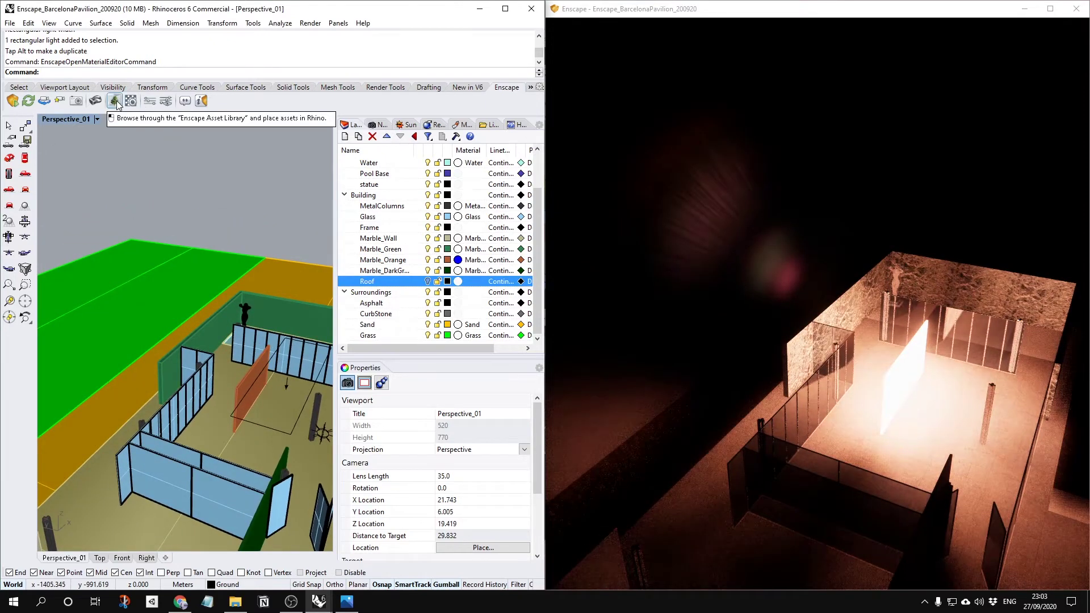
Open the Enscape Asset Library and browse the lamps in its Lighting category.
scroll(196, 166, down, 8)
right_drag(196, 166, 206, 205)
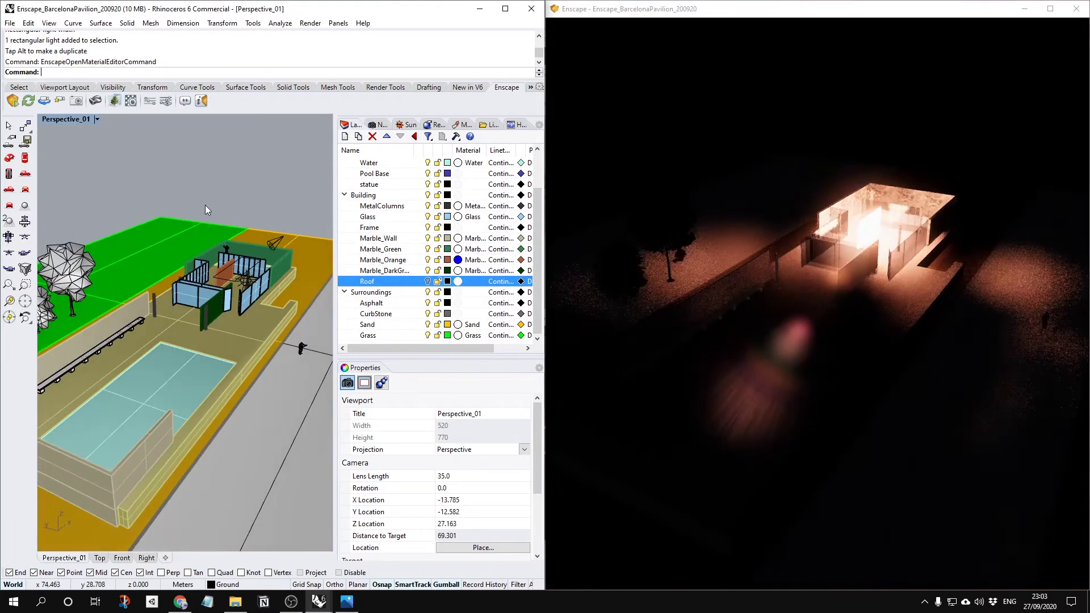
click(115, 99)
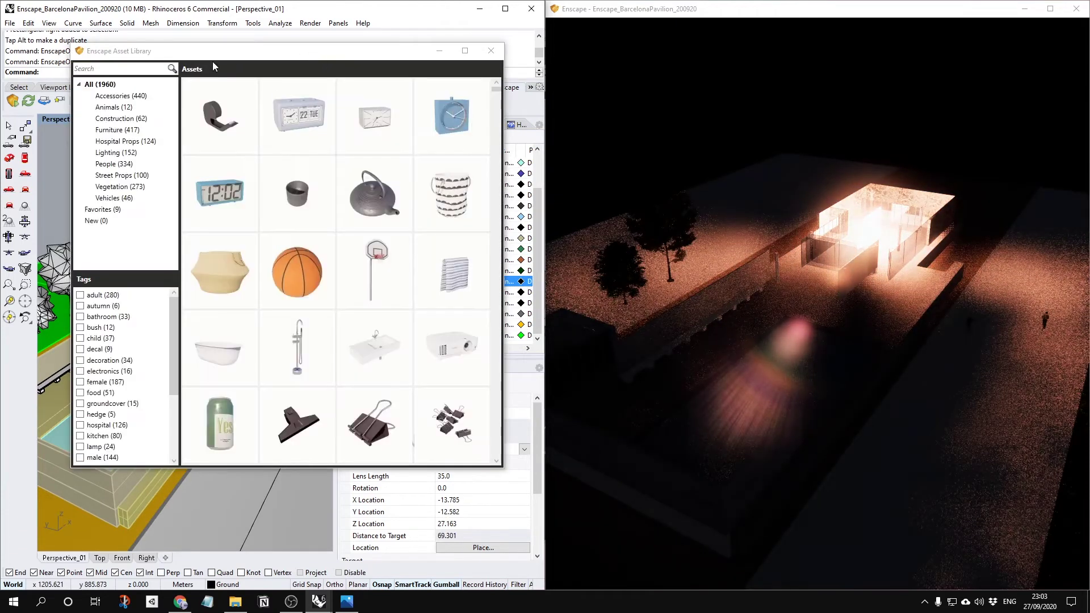
click(128, 153)
drag(258, 51, 605, 91)
scroll(688, 375, down, 10)
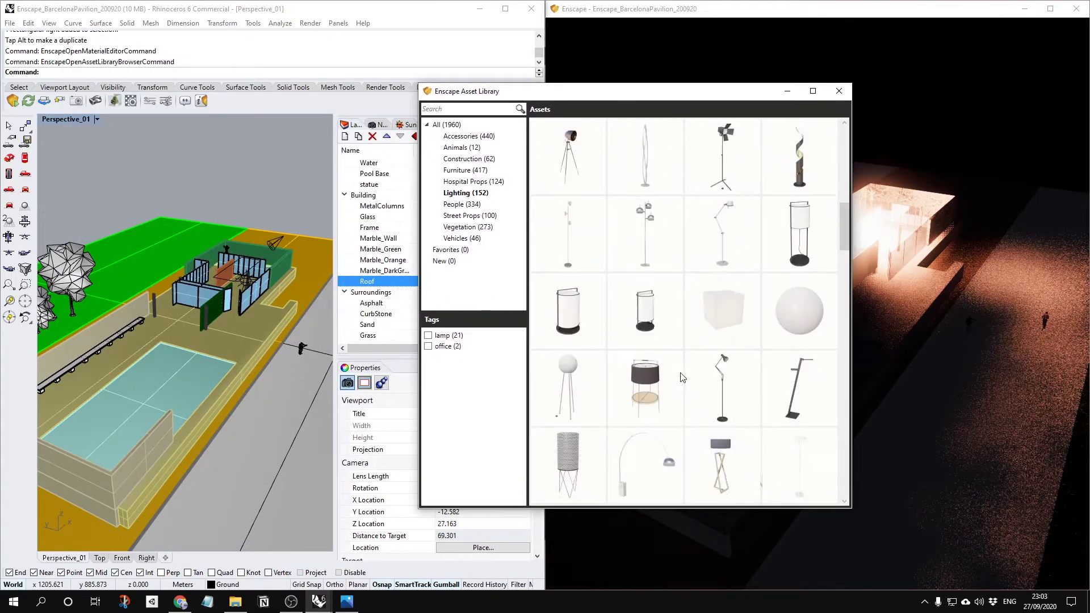
Place the white cube lamp on the paving near the corner of the large pool and uncover the Enscape view.
click(723, 233)
scroll(212, 352, up, 5)
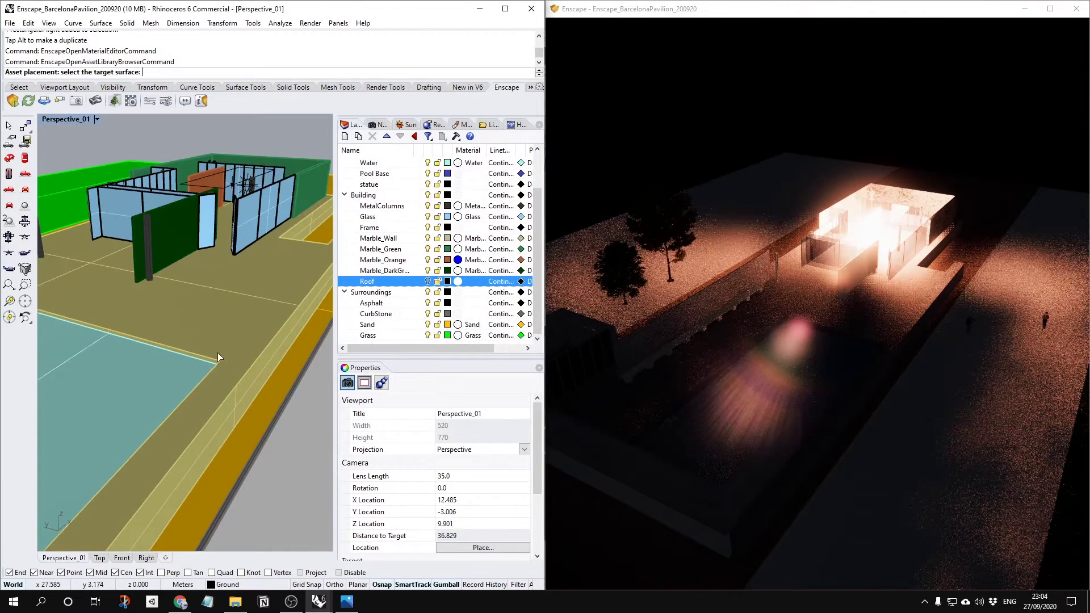
scroll(212, 348, down, 4)
click(230, 336)
click(234, 335)
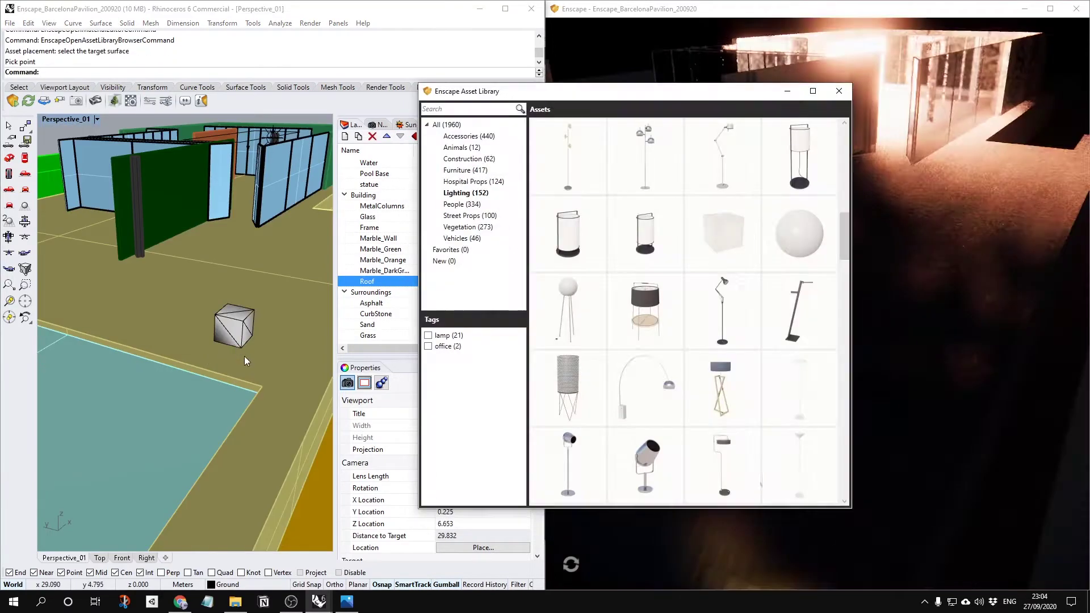
drag(697, 94, 524, 143)
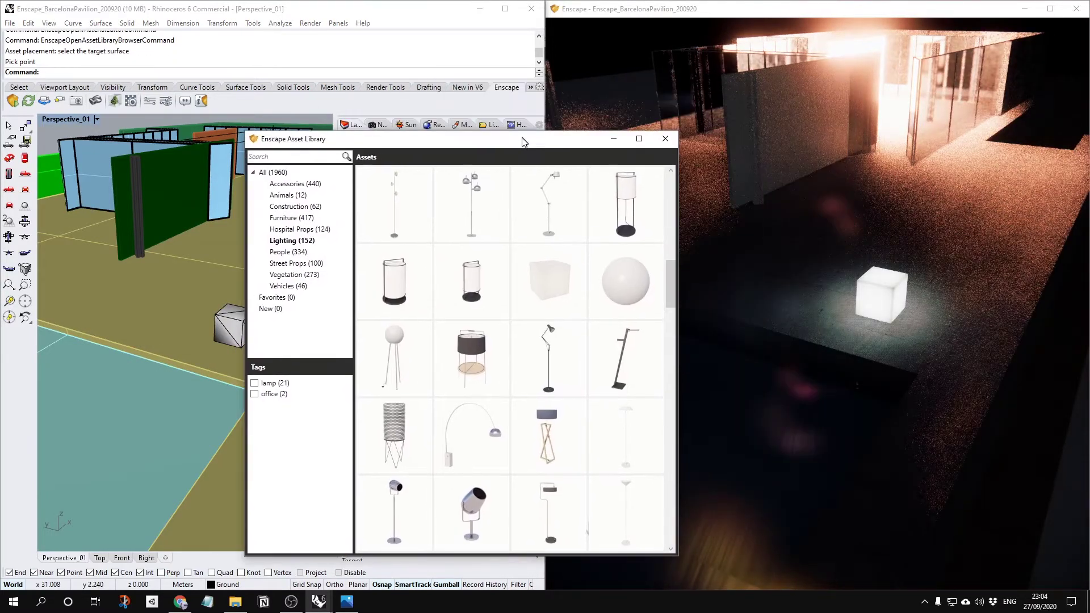
Place the small cylindrical Floor Lamp 14 asset on the paving by the pool edge, a short distance from the cube lamp.
mouse_move(476, 391)
mouse_move(471, 302)
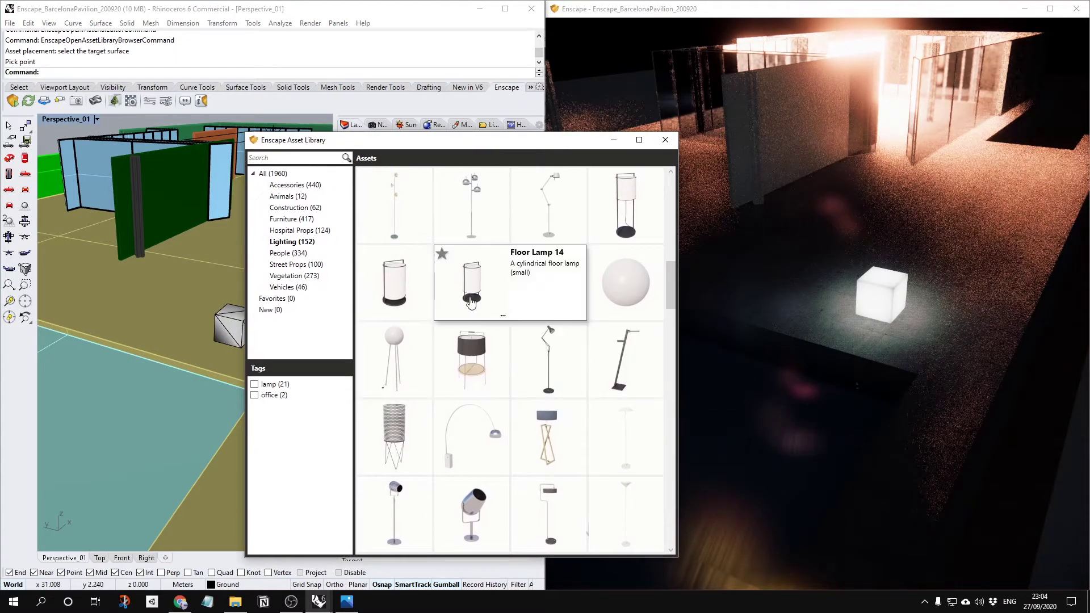
click(471, 302)
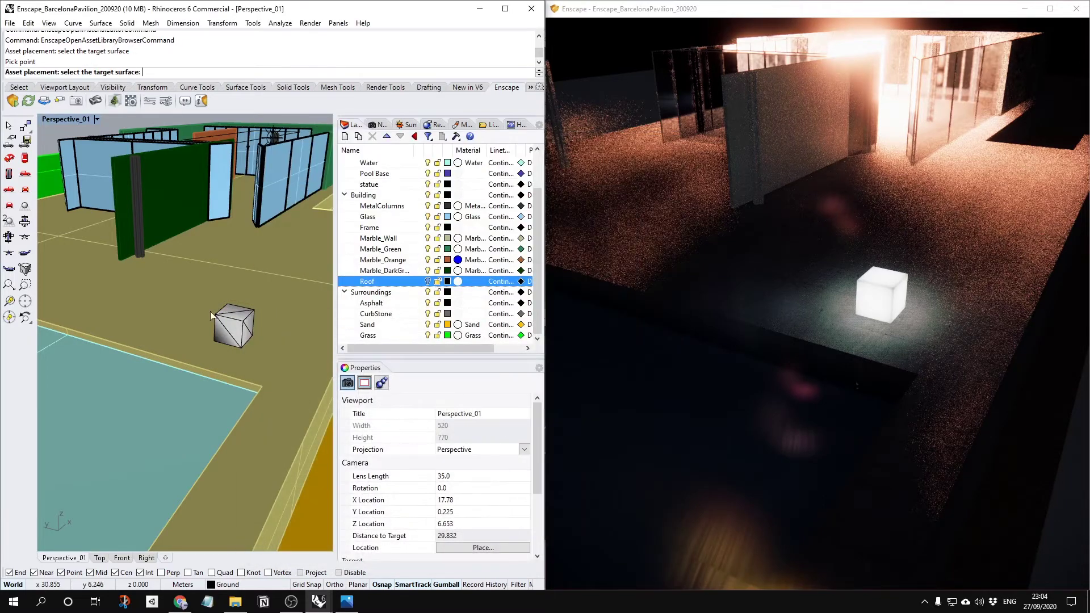
click(109, 320)
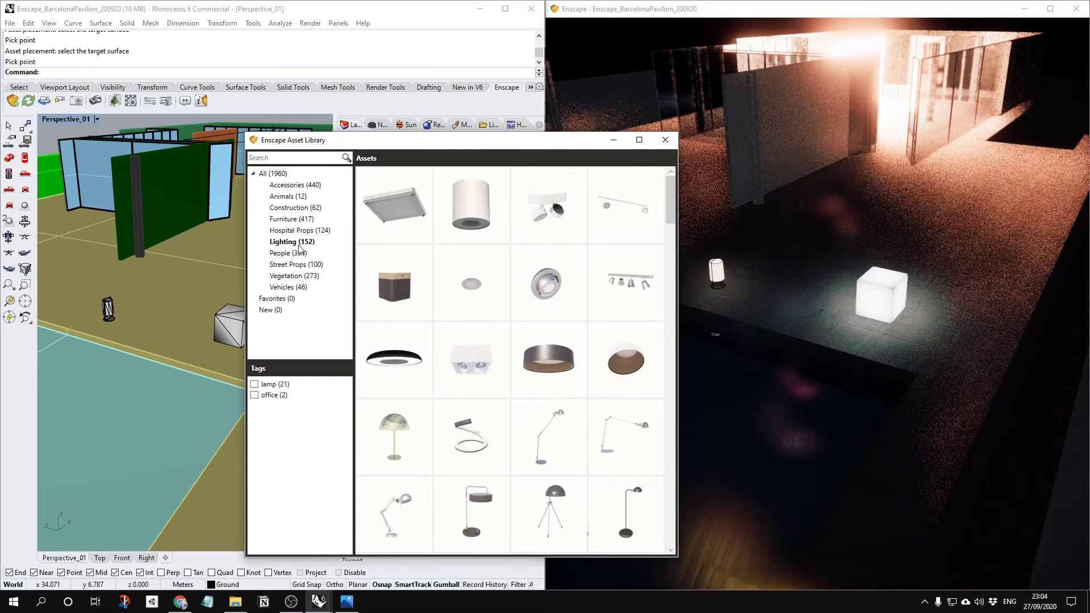
Place the Apartment Complex 09 building from the Street Props assets beside the pavilion's end wall and close the Asset Library.
click(299, 267)
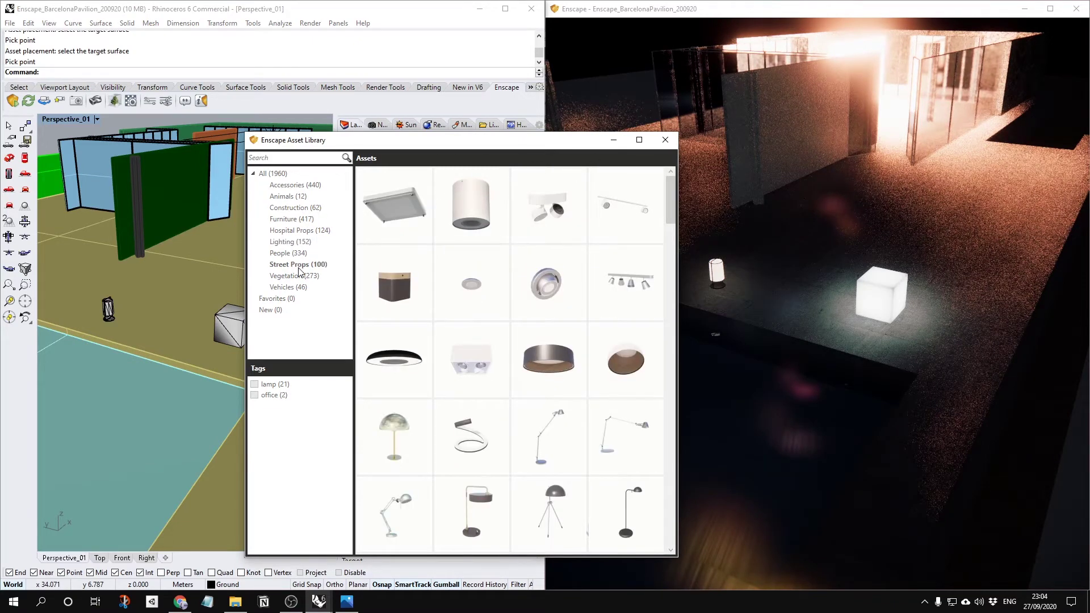
mouse_move(457, 216)
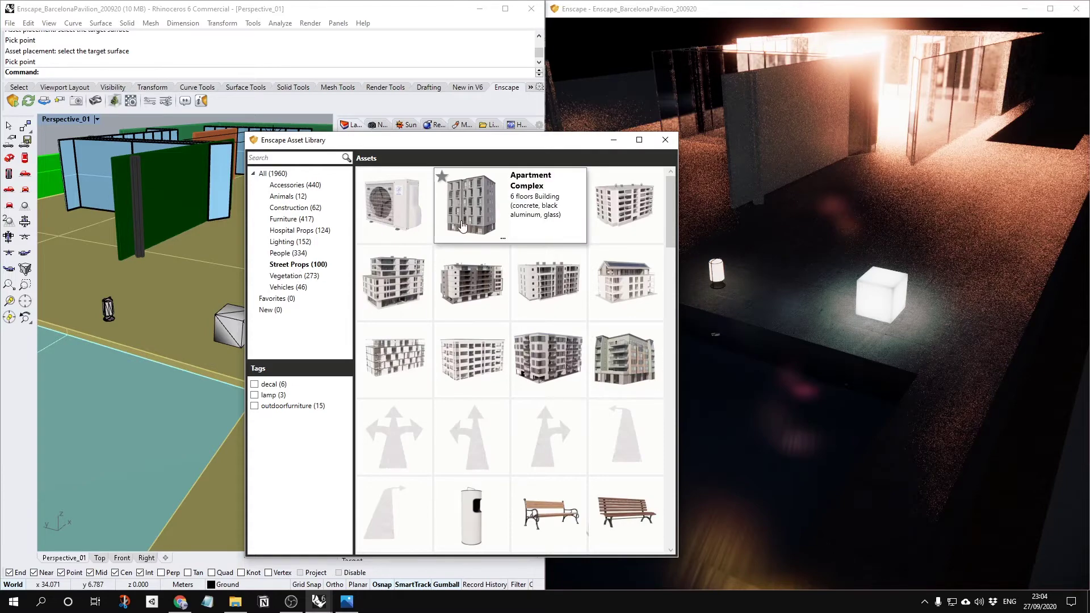
click(472, 364)
scroll(222, 337, down, 14)
right_drag(284, 333, 245, 392)
scroll(310, 309, up, 9)
click(280, 321)
click(269, 344)
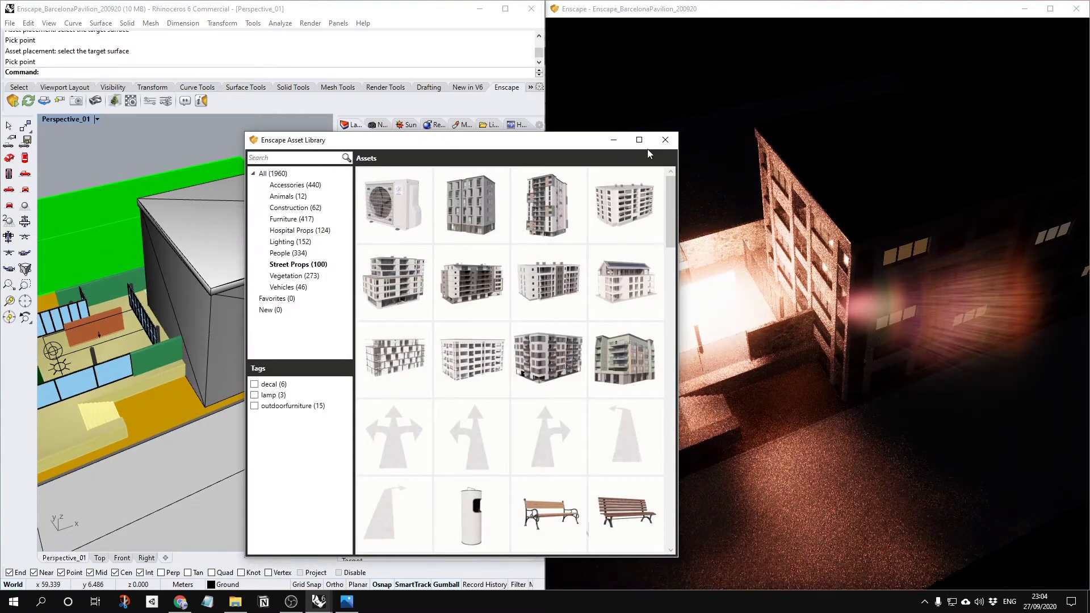
click(665, 140)
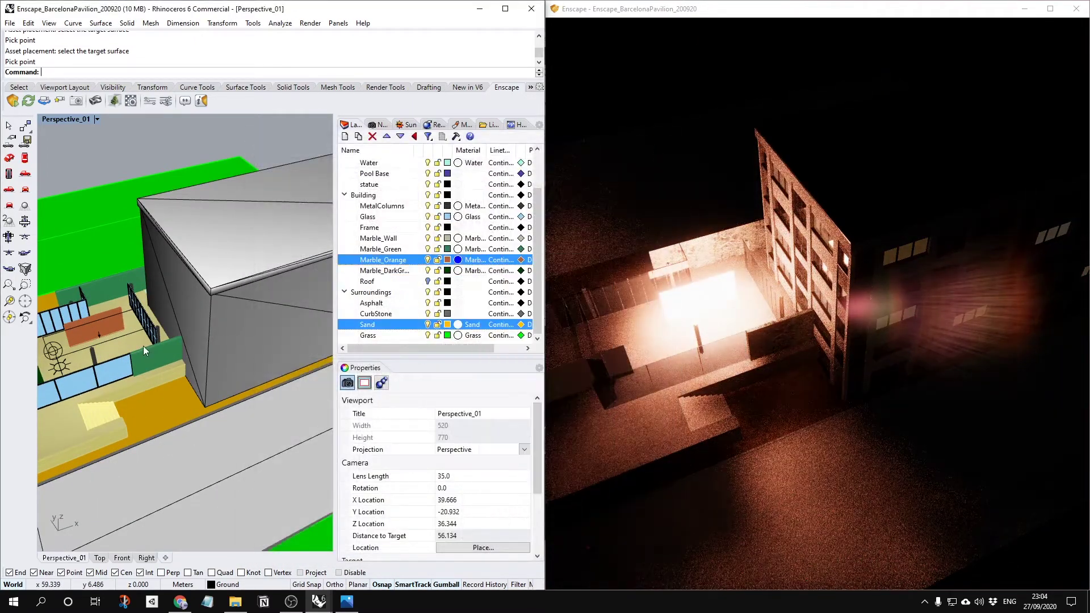
Hide the Marble_Orange and Sand layers and turn the Enscape view to the apartment building's windows at night.
right_drag(143, 347, 188, 325)
click(428, 260)
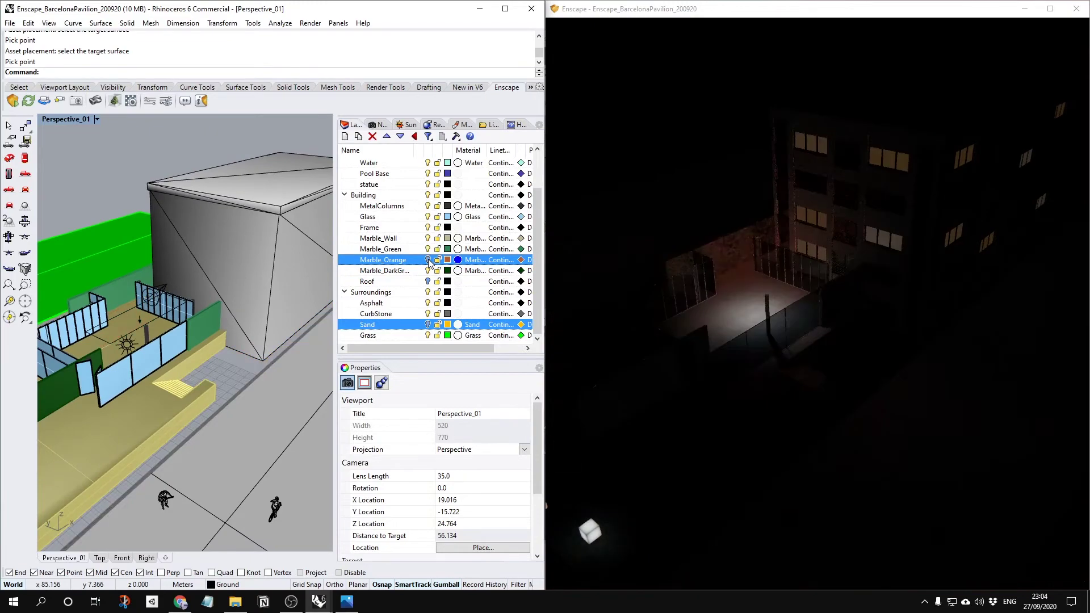
right_drag(847, 214, 993, 207)
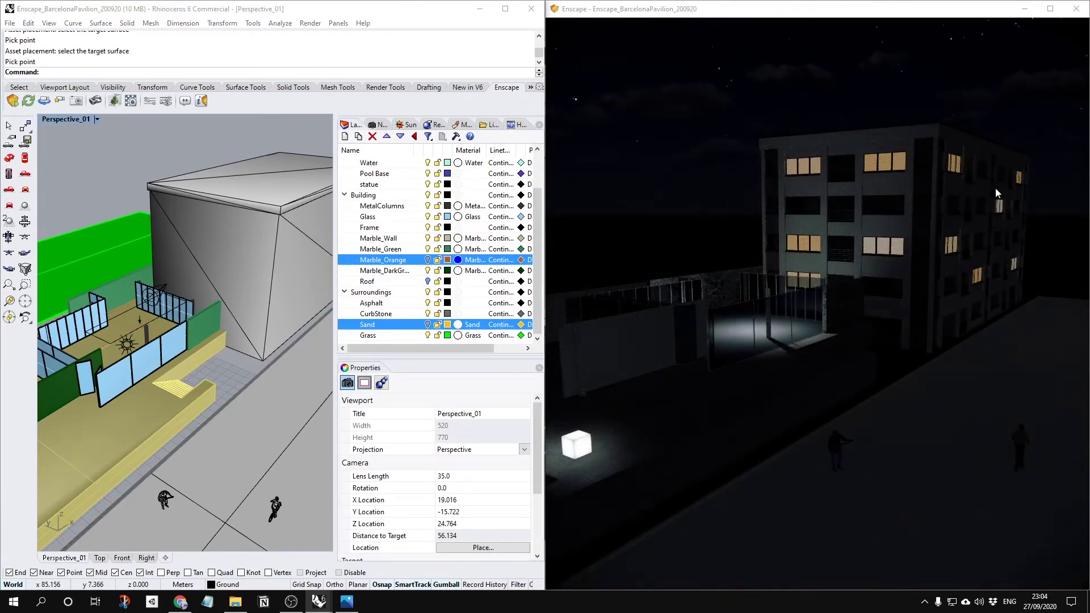
Bring the Enscape time back to daylight and move the apartment building along the street, away from the pavilion.
click(302, 328)
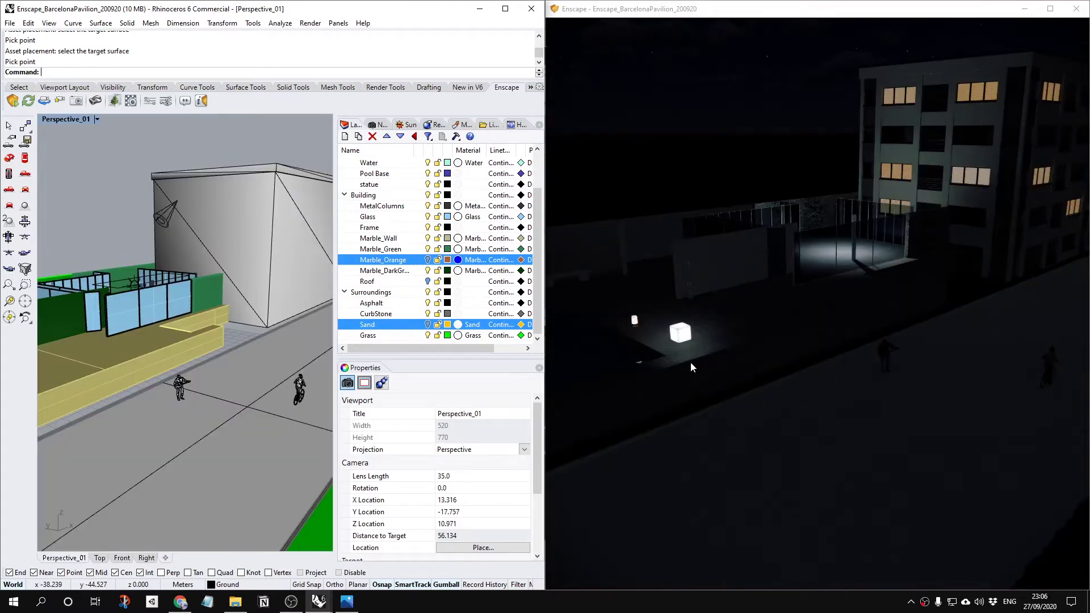
shift+right_drag(690, 362, 857, 362)
mouse_move(644, 344)
right_down()
mouse_move(682, 344)
mouse_move(647, 364)
right_up()
scroll(141, 281, down, 6)
click(214, 270)
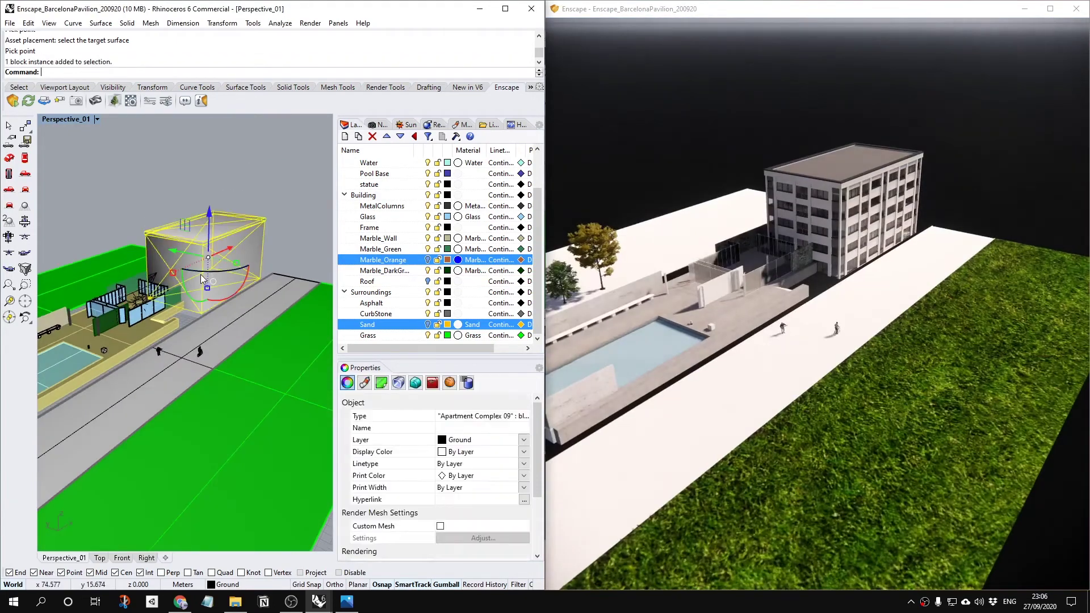
drag(229, 248, 249, 223)
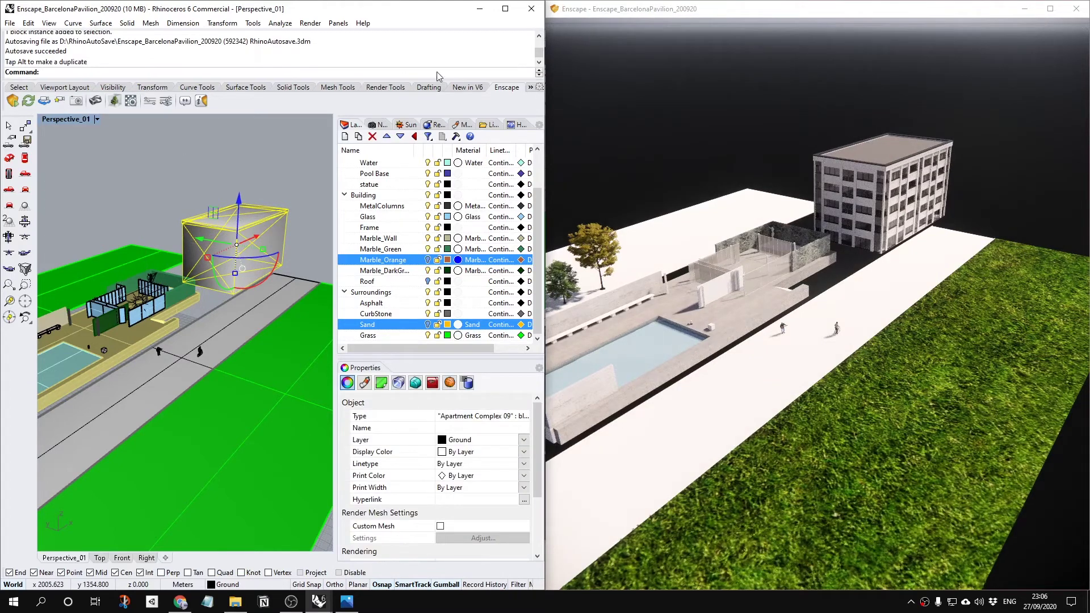
Show the Enscape Capturing toolset in Rhino and locate its command for rendering the current Enscape view.
click(531, 87)
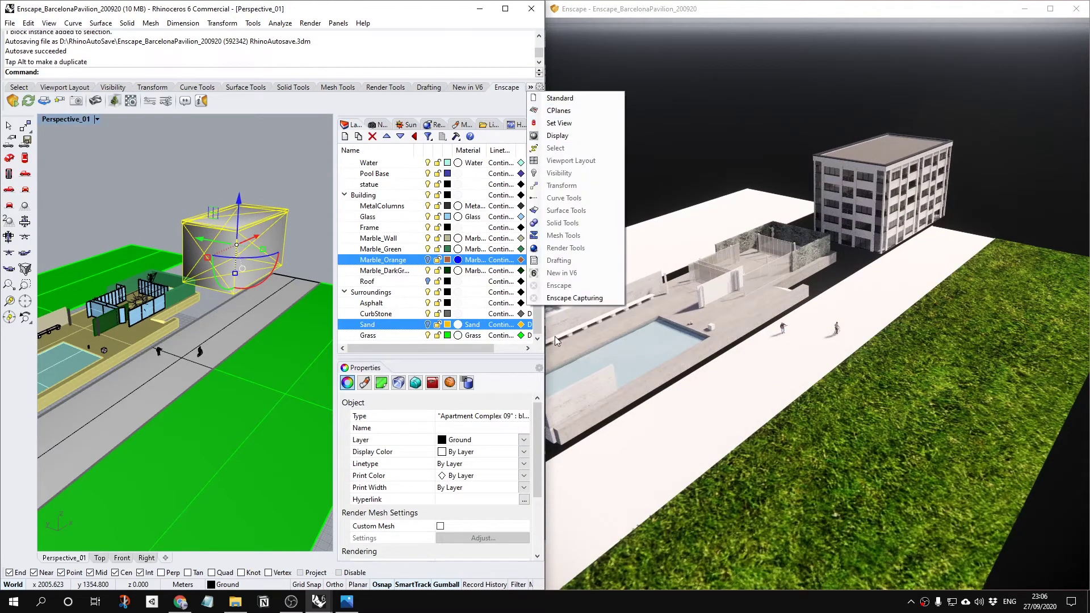
click(578, 295)
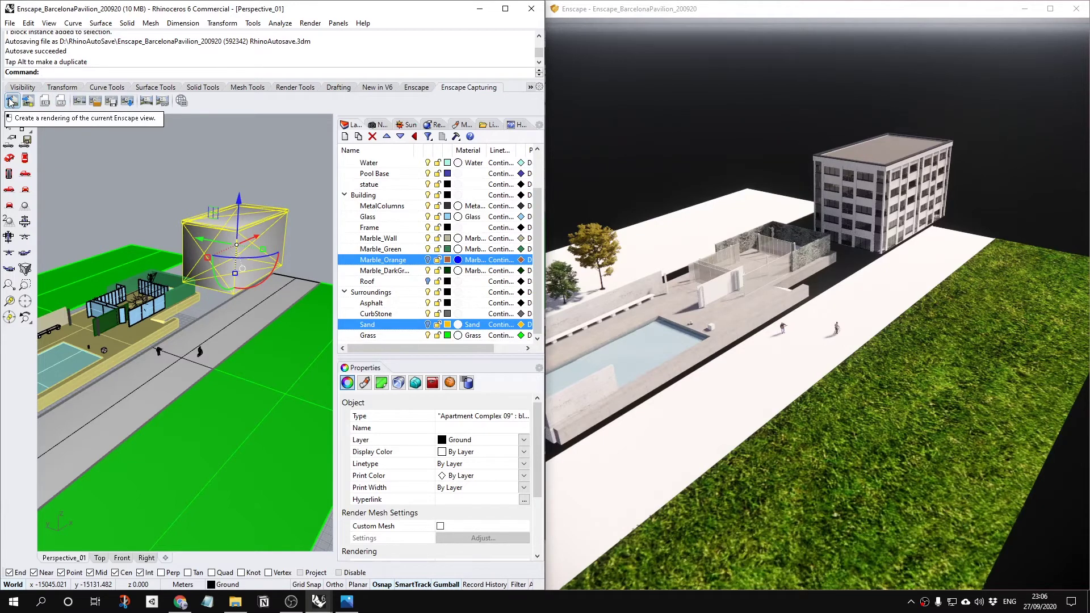
click(12, 101)
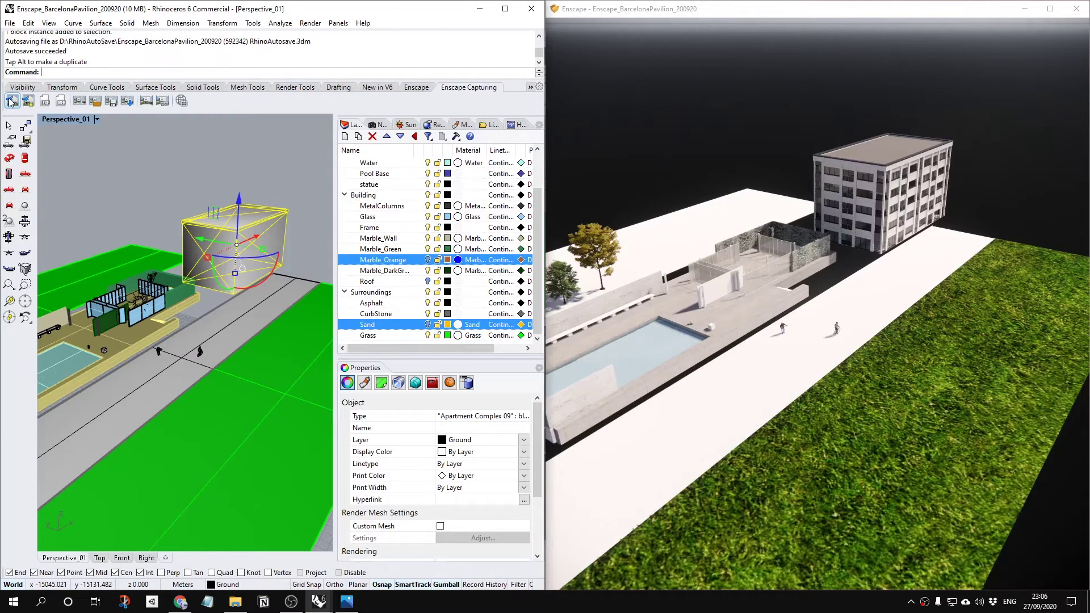
Deselect the apartment building, check the views offered for batch rendering, and close the dialog without rendering.
shift+right_drag(80, 318, 169, 328)
scroll(169, 328, up, 3)
scroll(169, 328, down, 1)
click(110, 186)
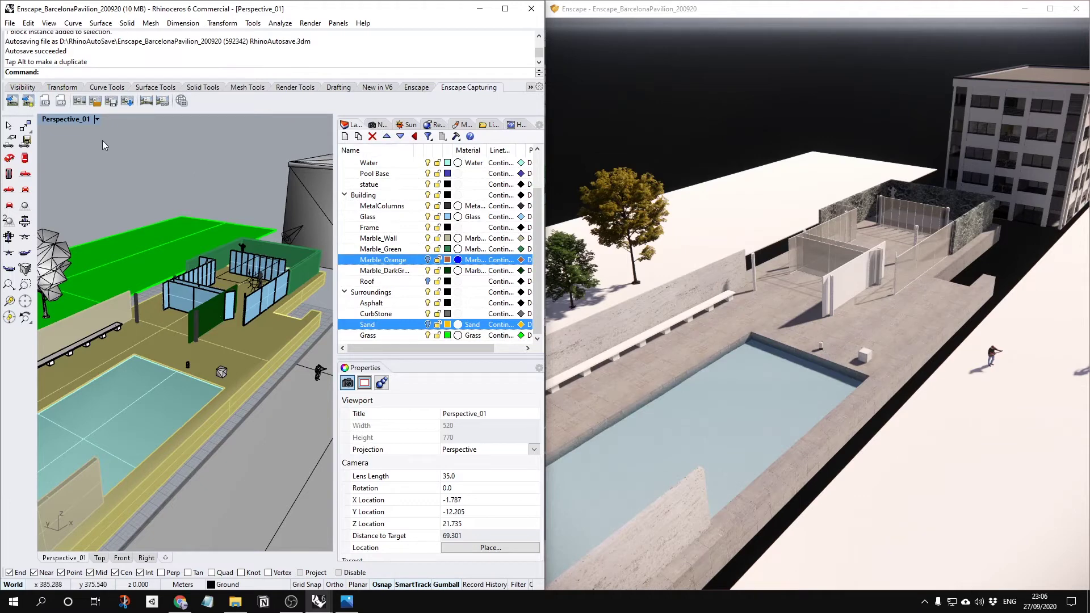
click(27, 102)
click(166, 175)
click(164, 187)
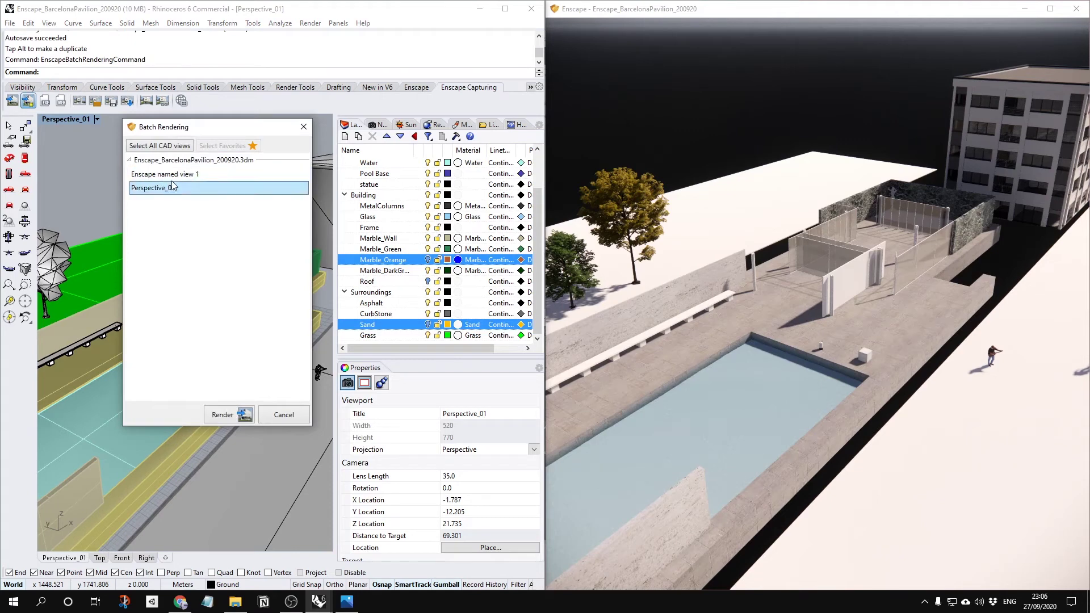
click(171, 178)
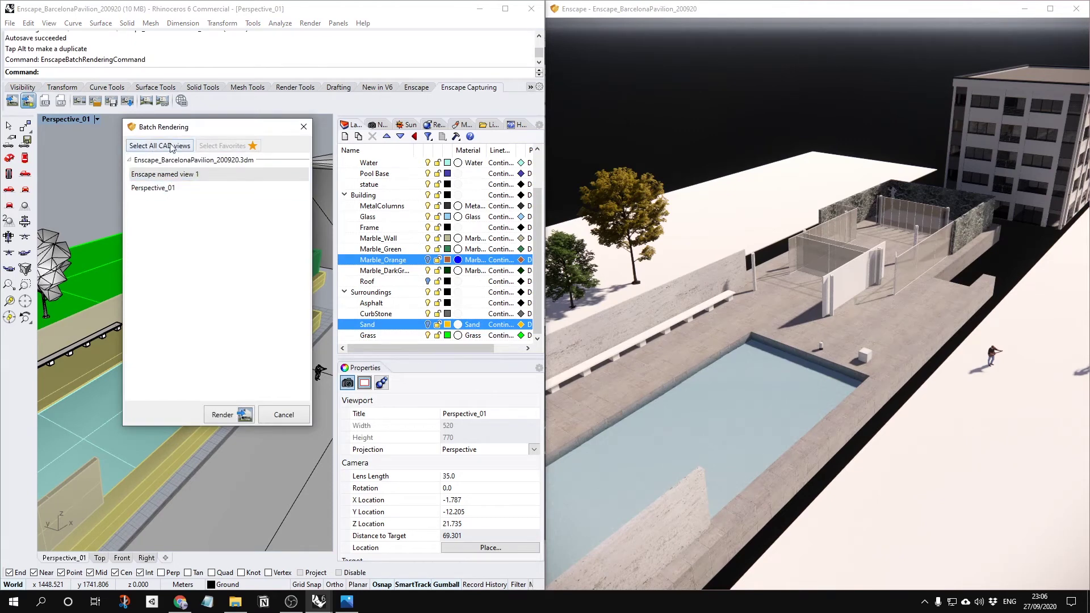
click(284, 415)
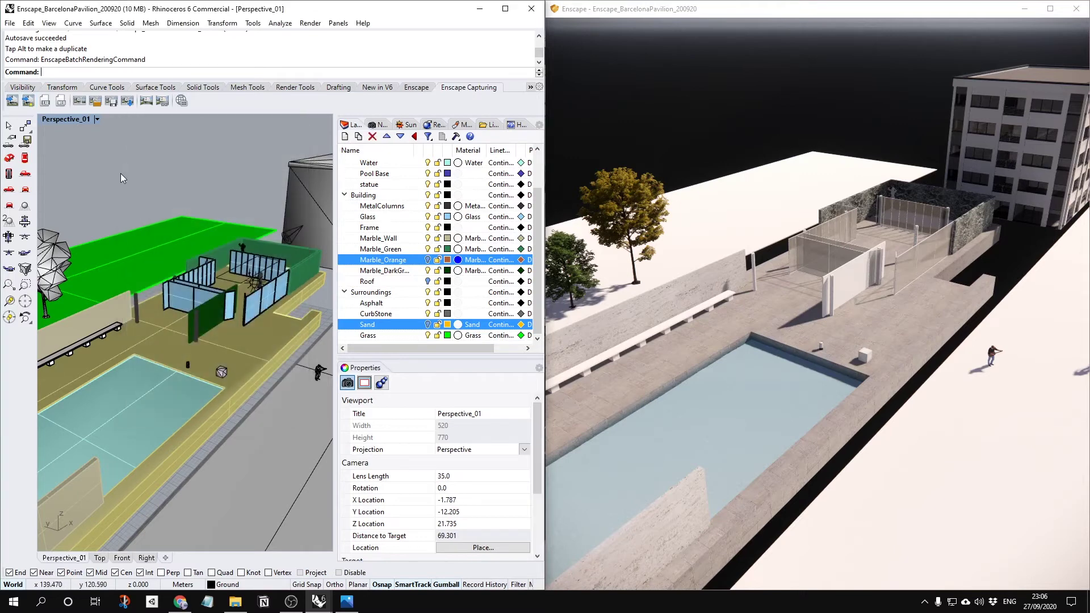
Export the scene as an executable standalone named Enscape__Enscape_BarcelonaPavilion_200920 in the 202009_EnscapeTutorial folder.
click(45, 102)
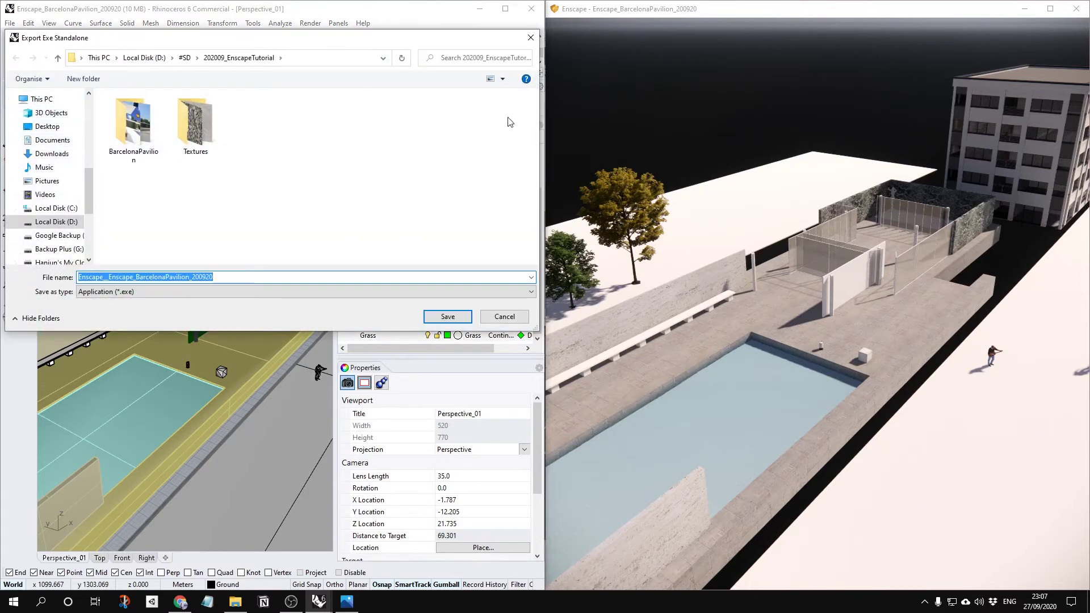
drag(374, 48, 582, 124)
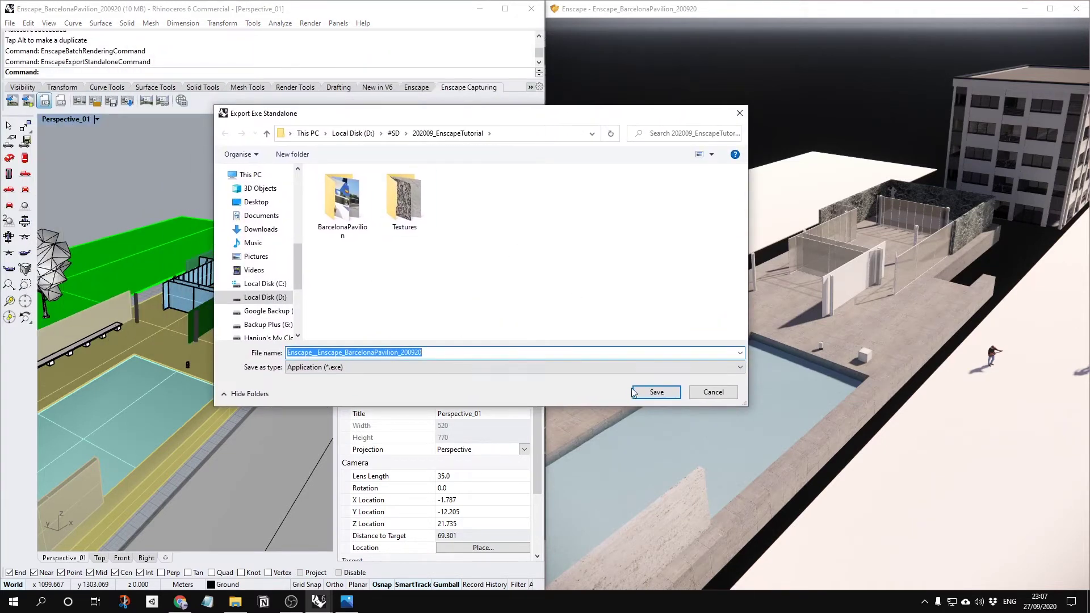
click(657, 392)
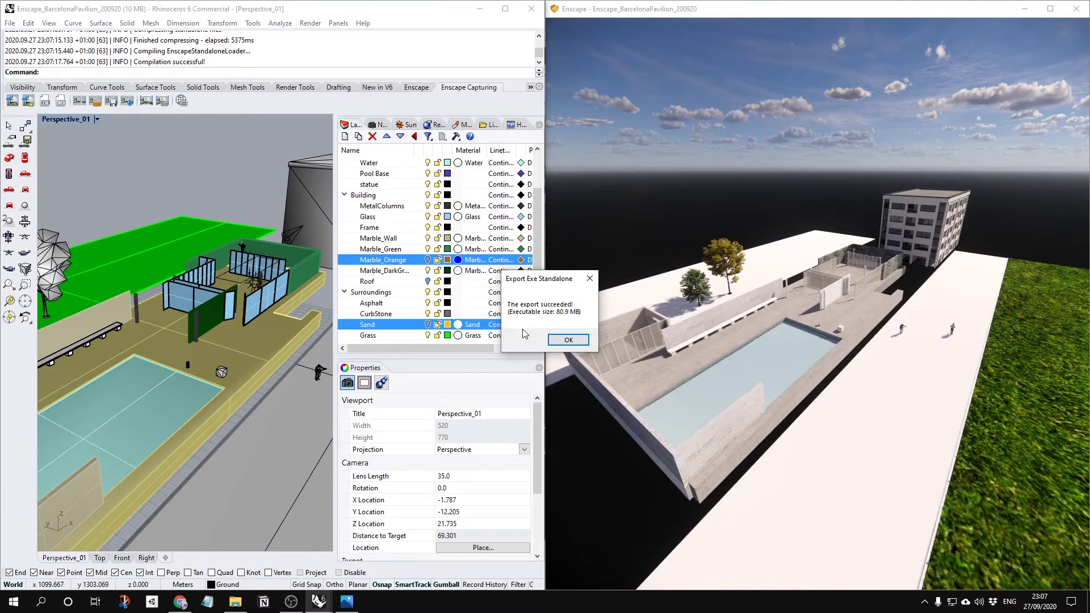
click(568, 339)
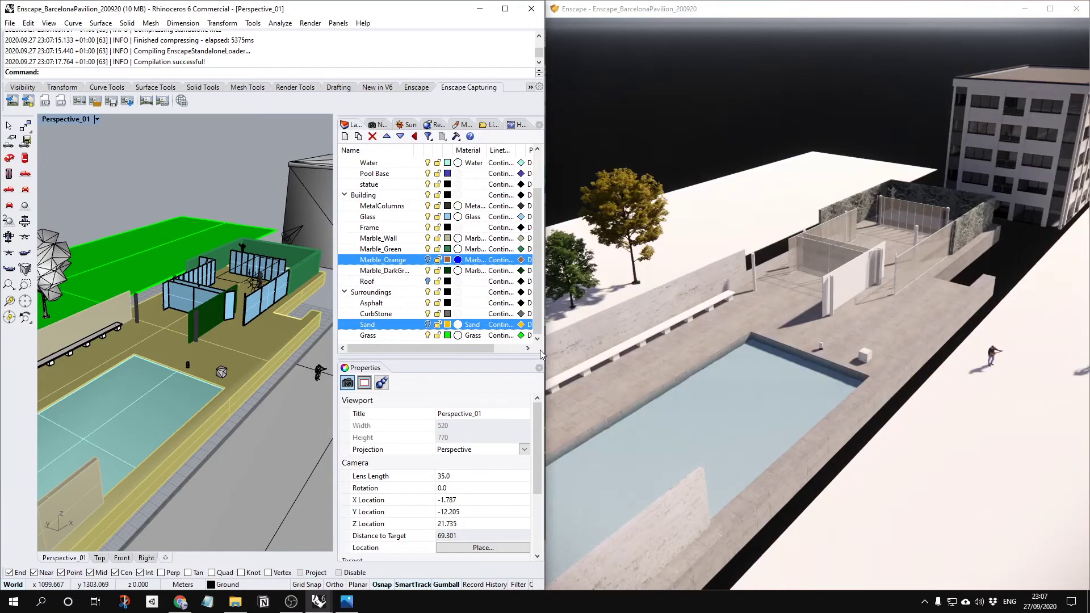
Run the exported Enscape standalone from File Explorer, look around the model, close it and return to Rhino.
click(235, 601)
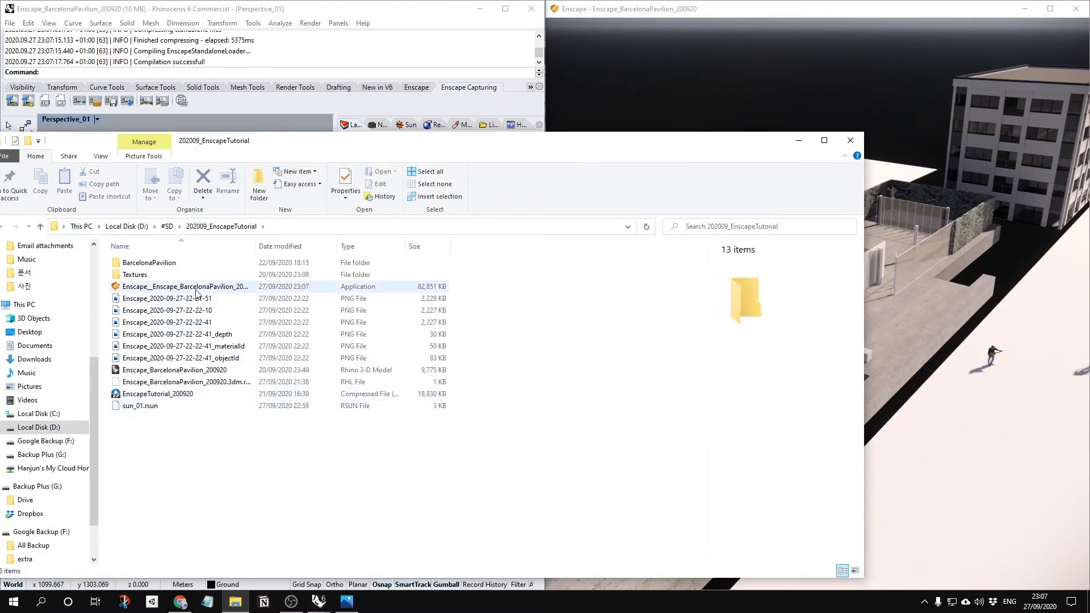
click(195, 291)
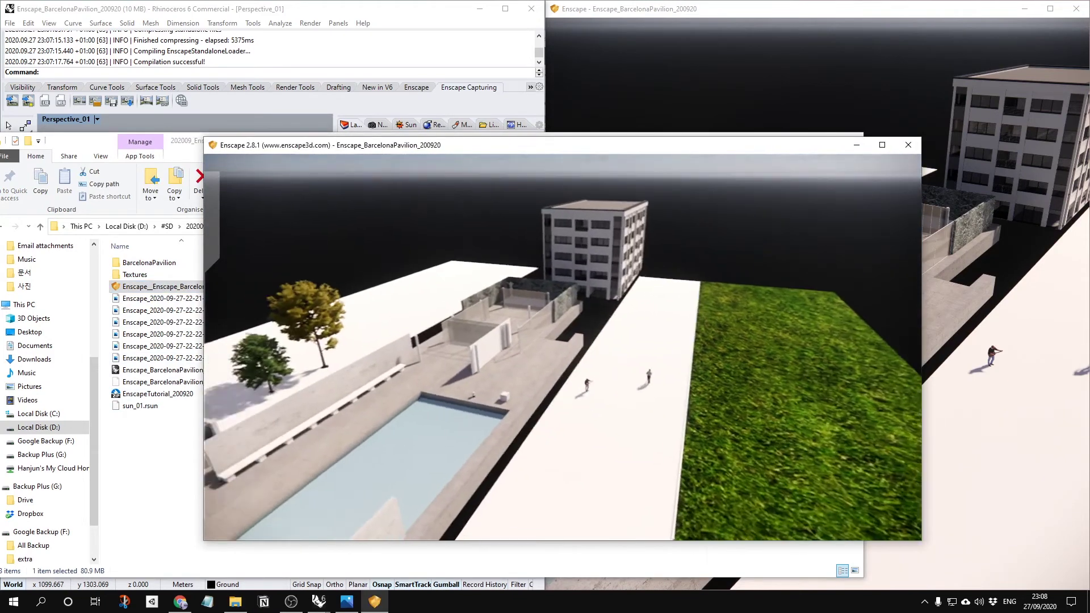
drag(807, 368, 705, 396)
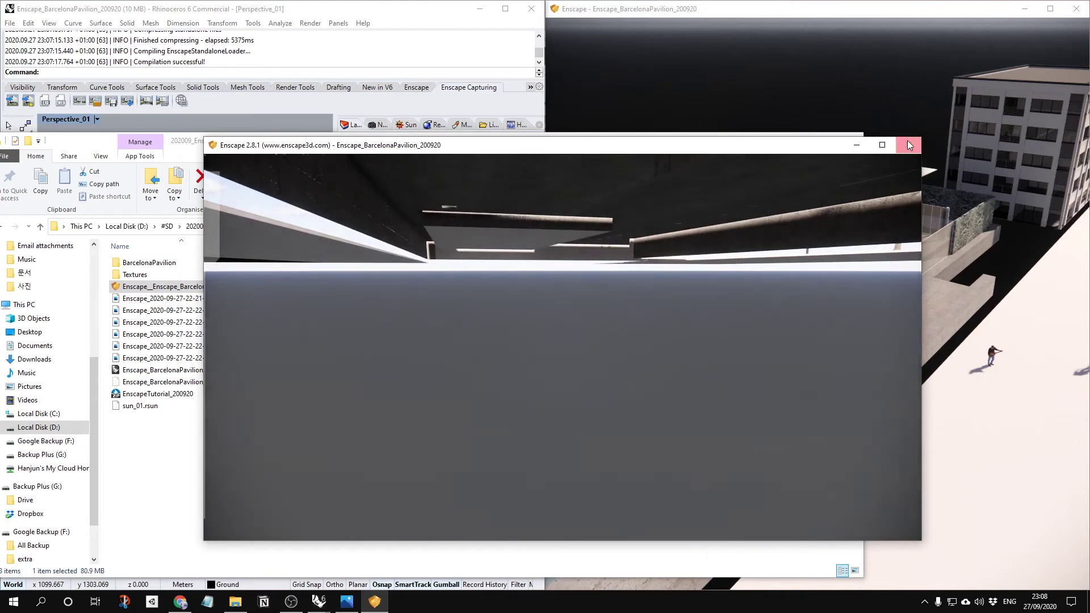
click(909, 145)
click(203, 13)
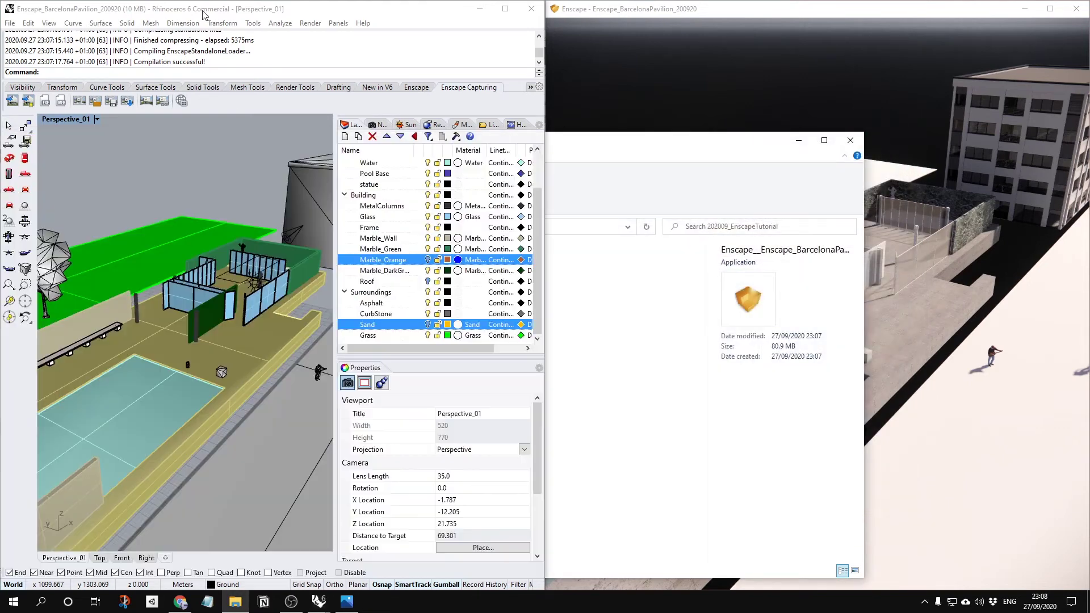
Export the scene as an Enscape web standalone and select its link in the browser.
click(61, 101)
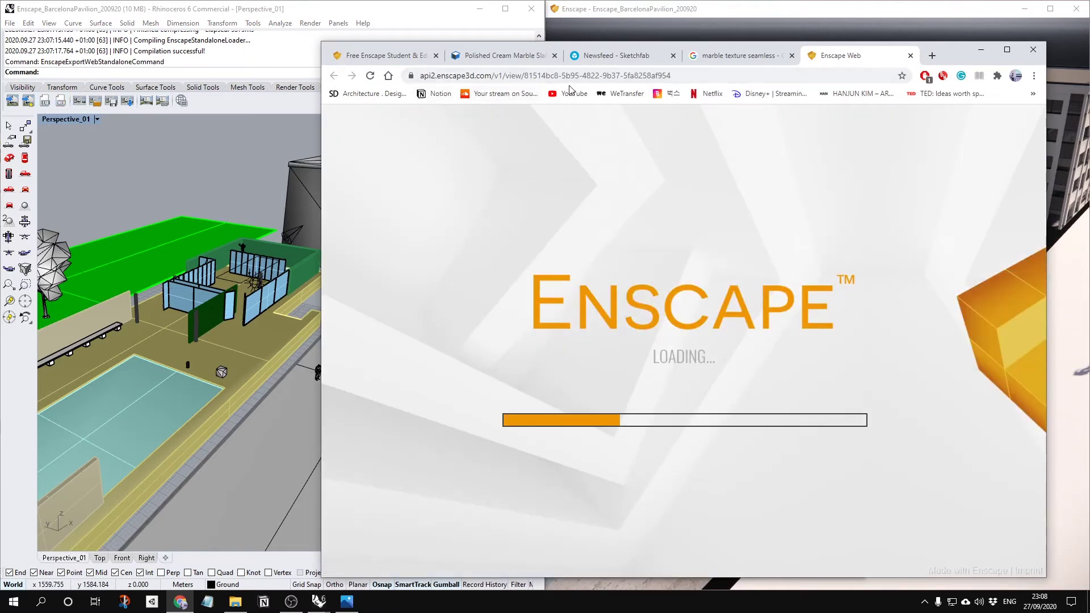
click(683, 75)
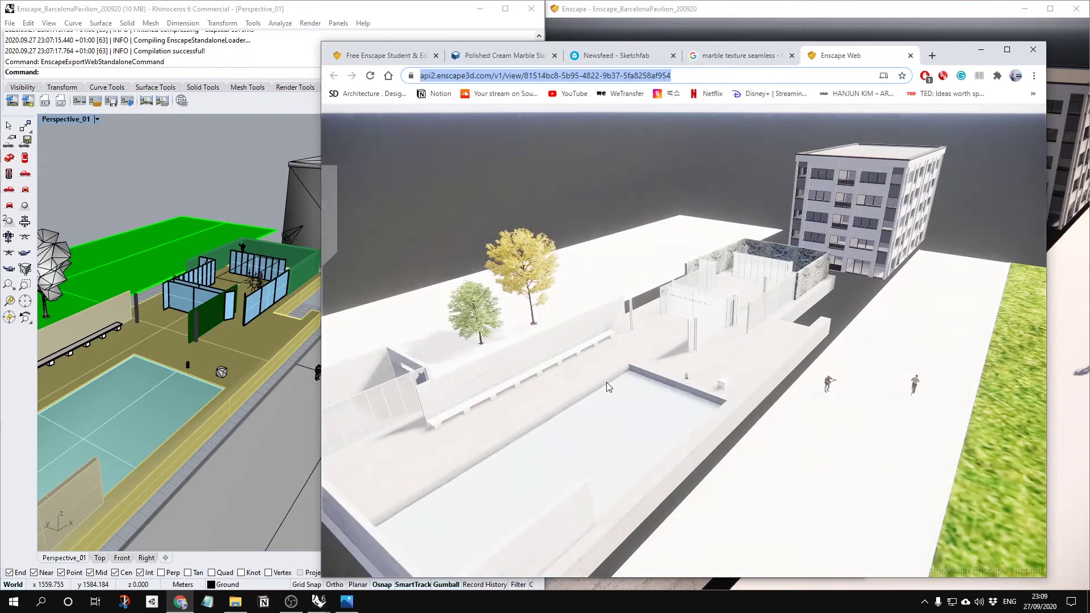
Walk through the web standalone model at ground level along the street, close its page and return to Rhino.
drag(607, 382, 642, 416)
key(w)
key(space)
drag(697, 358, 697, 335)
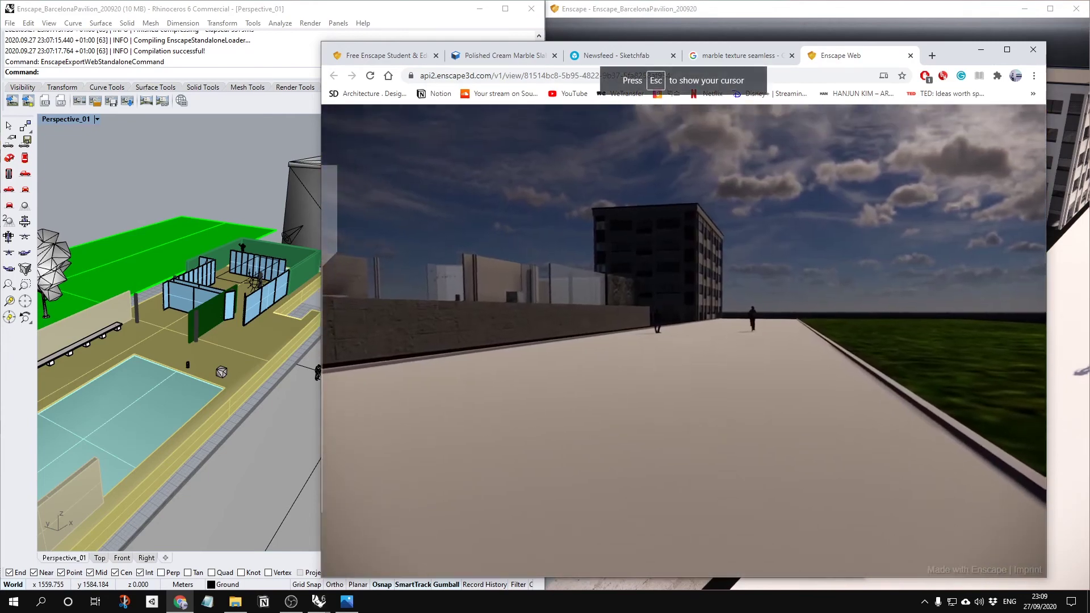
drag(717, 388, 568, 364)
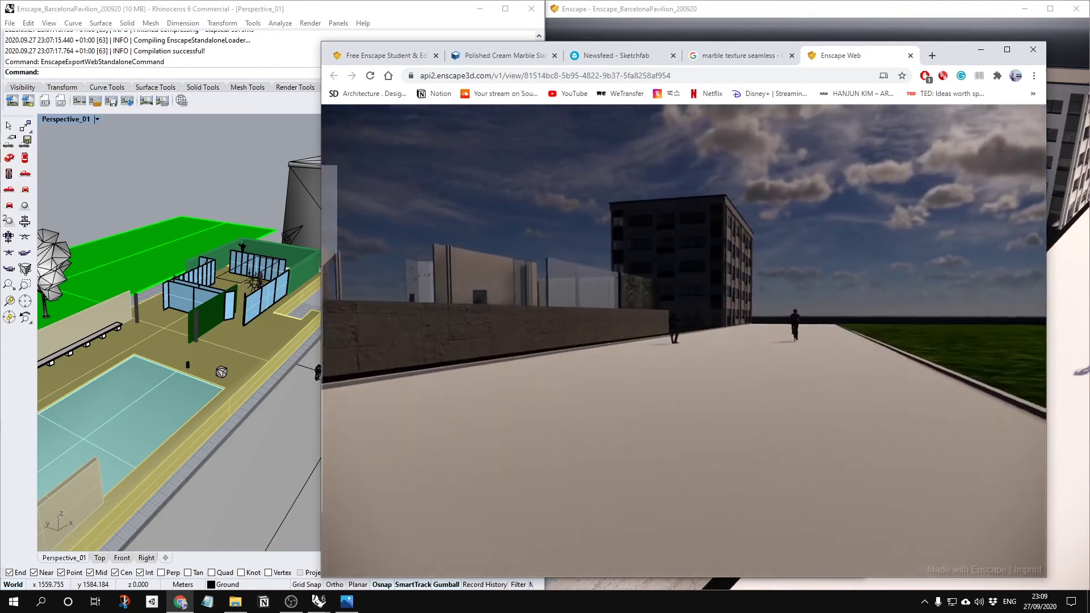
key(w)
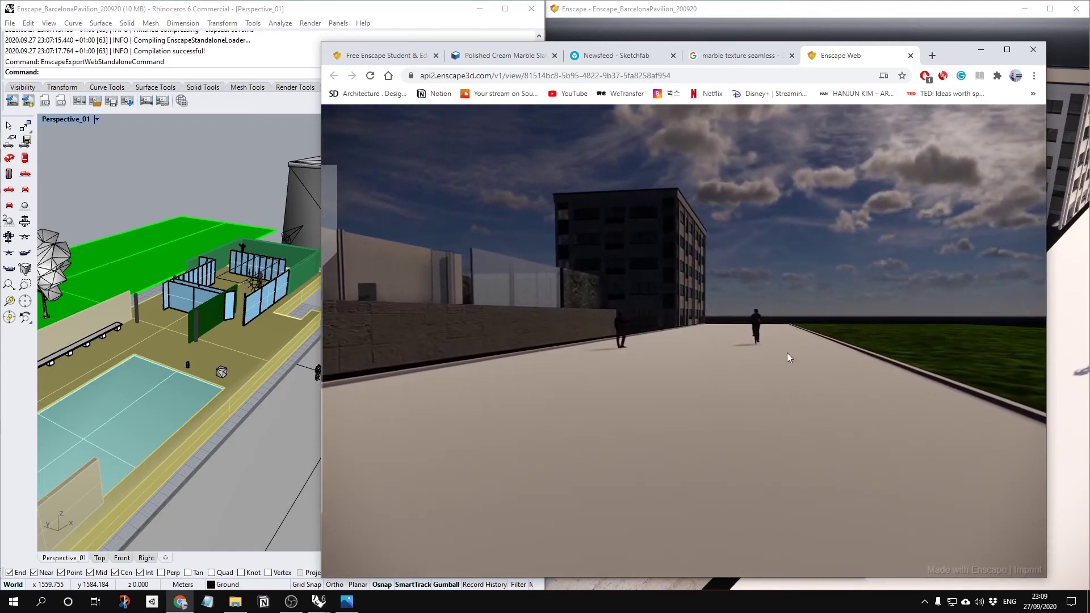
click(911, 56)
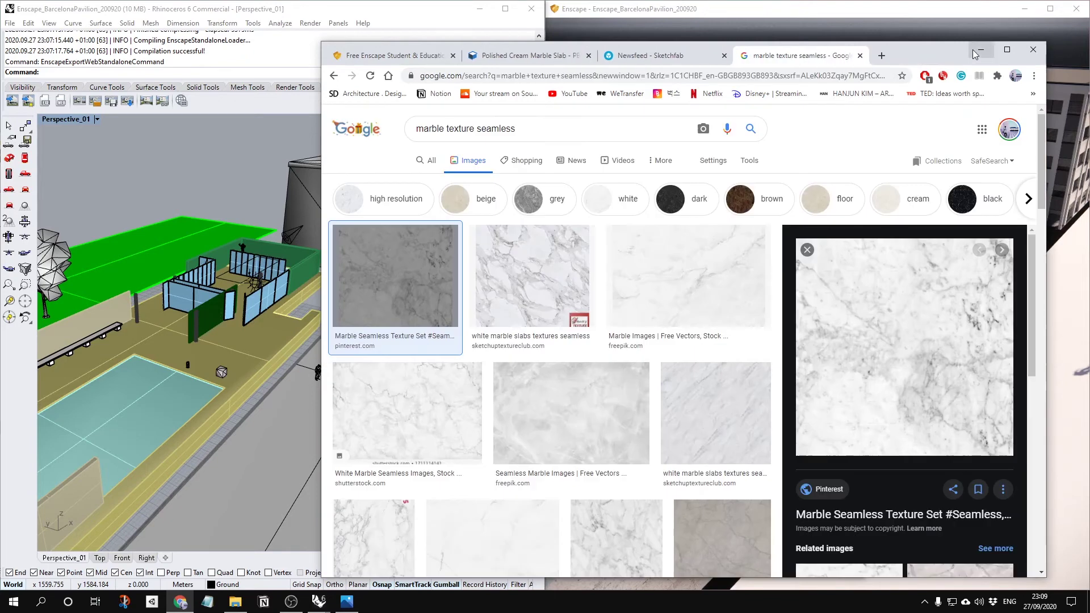
click(899, 12)
click(408, 23)
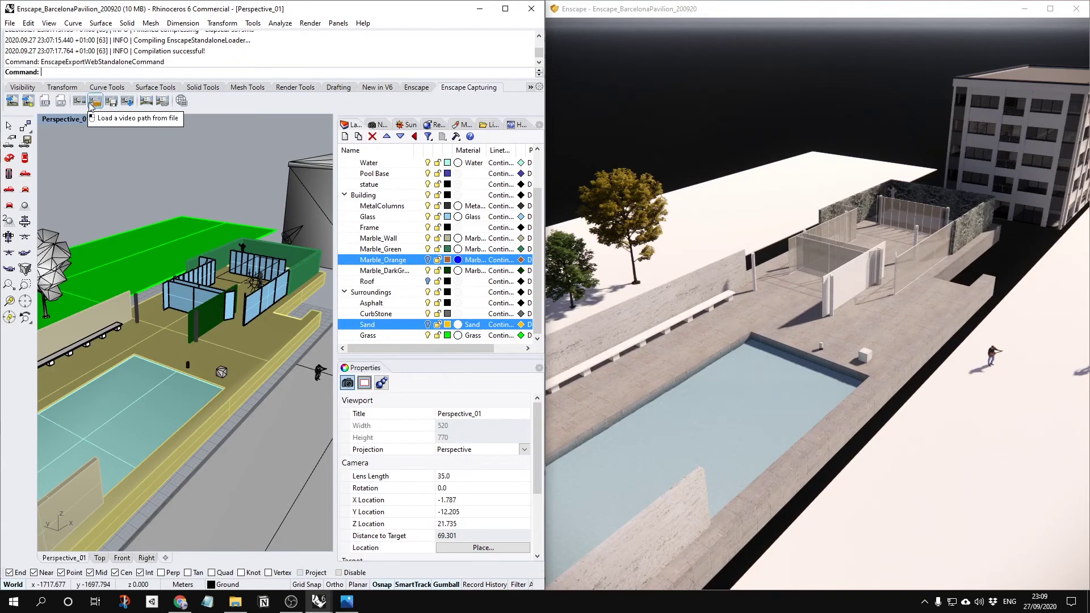
Capture a mono panorama of the current Enscape view.
click(146, 105)
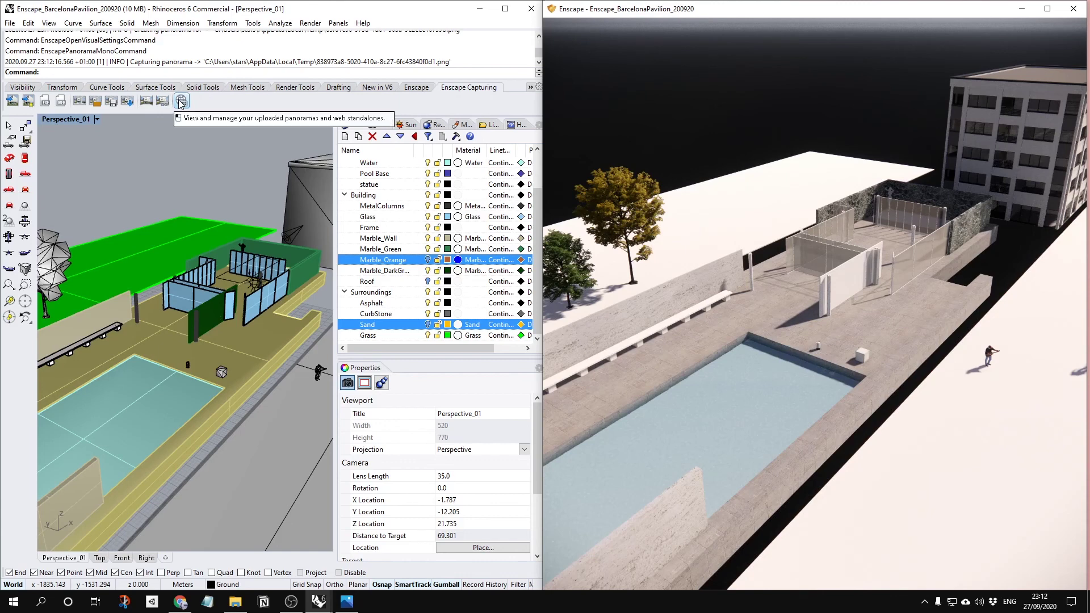
click(268, 101)
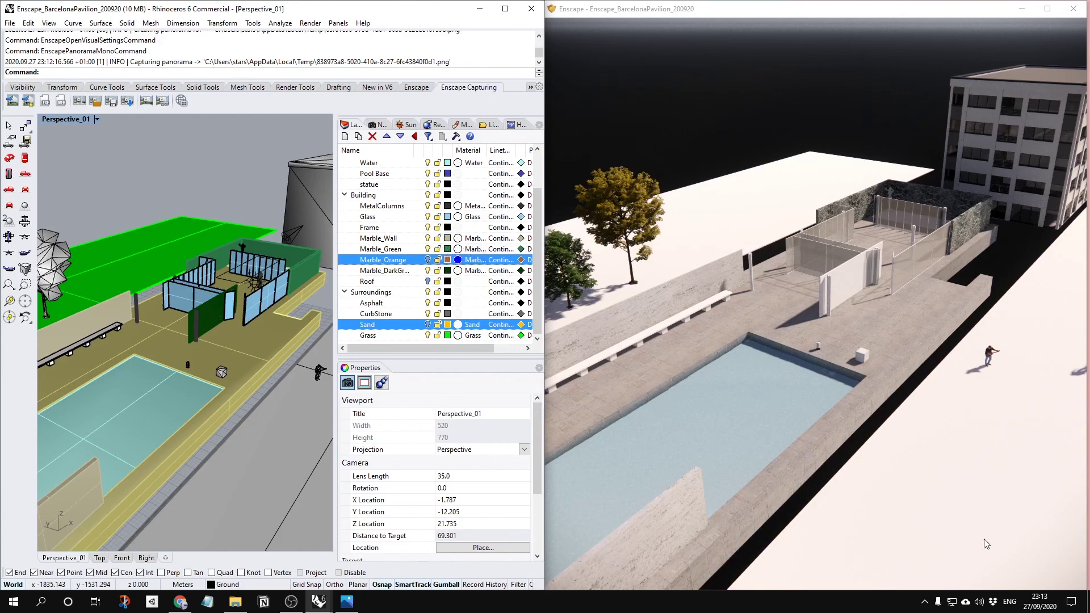
click(1036, 602)
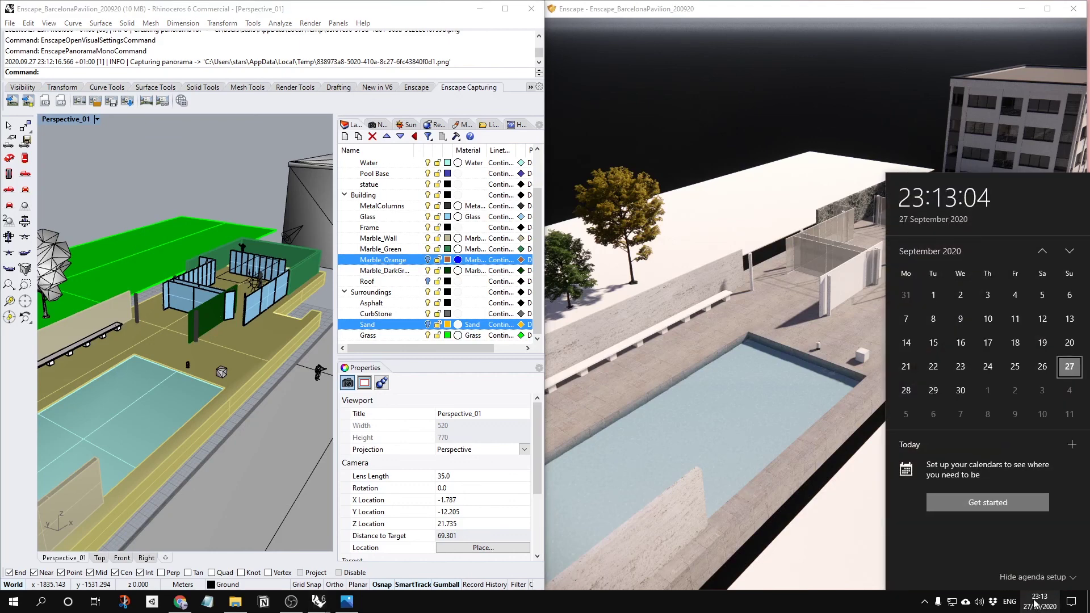
click(1035, 603)
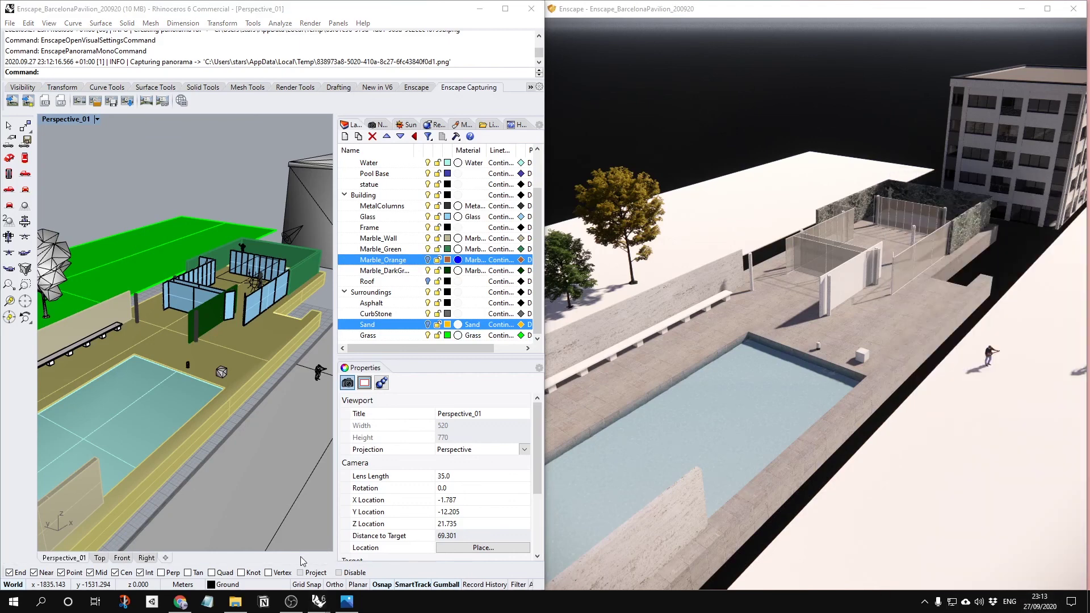